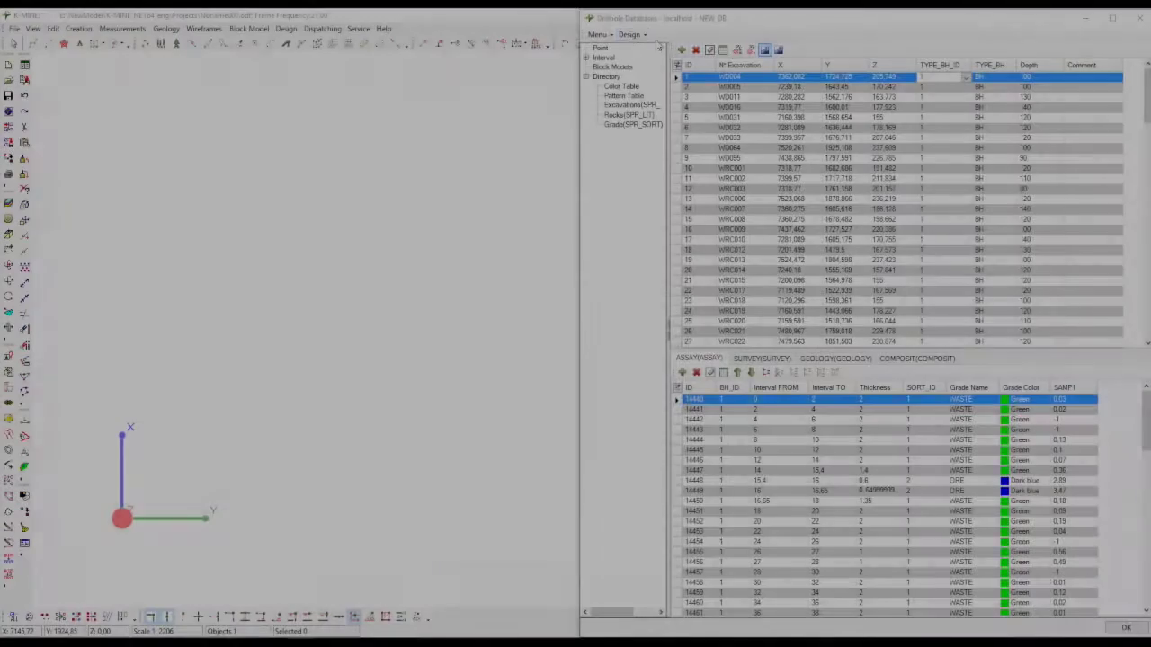
- Apply colour ranges to the SAMP1 drillhole parameter: 0 black, 1 red, 5 green, 10 purple and 150 dark blue
click(629, 35)
mouse_move(665, 48)
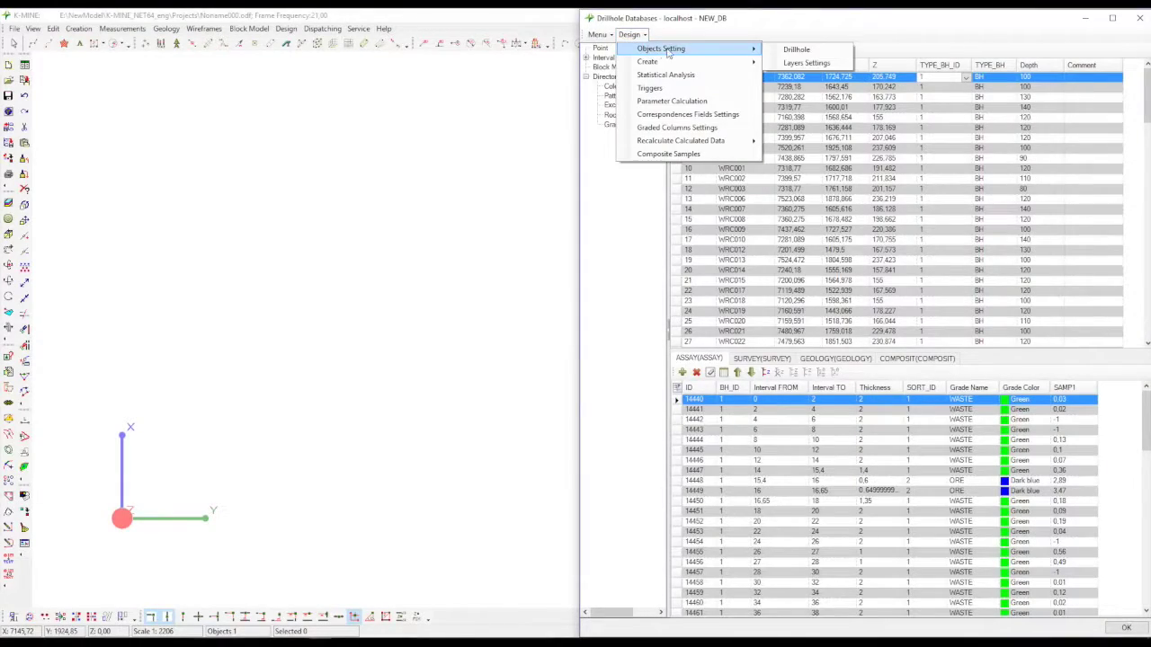
click(797, 50)
click(752, 413)
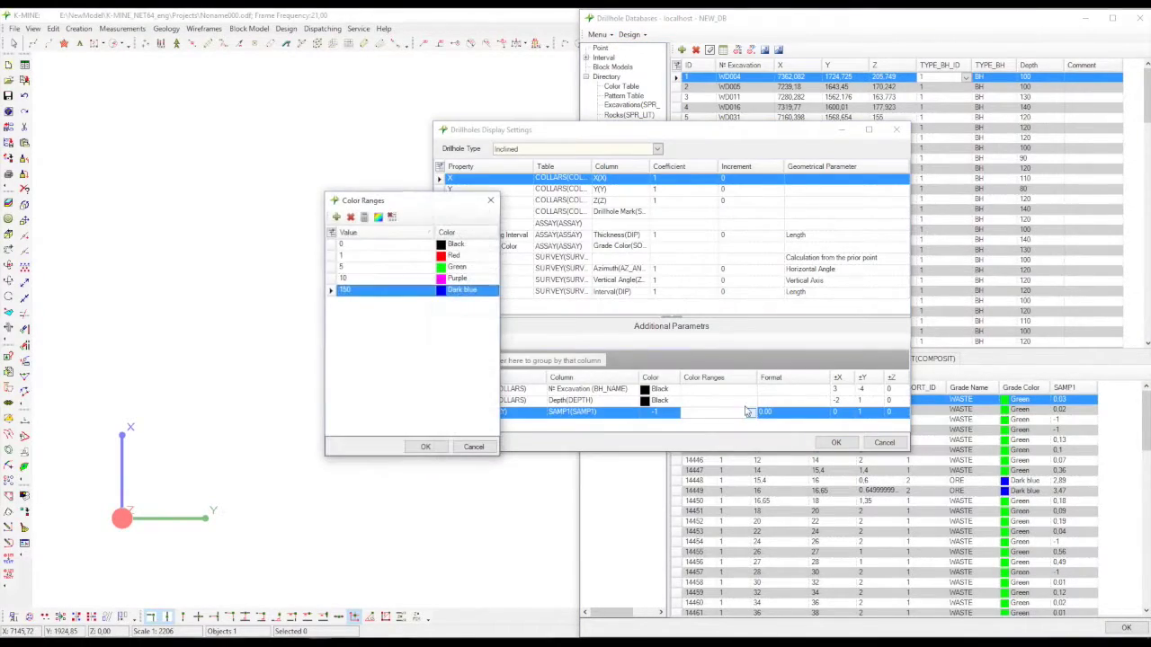
click(428, 448)
click(835, 442)
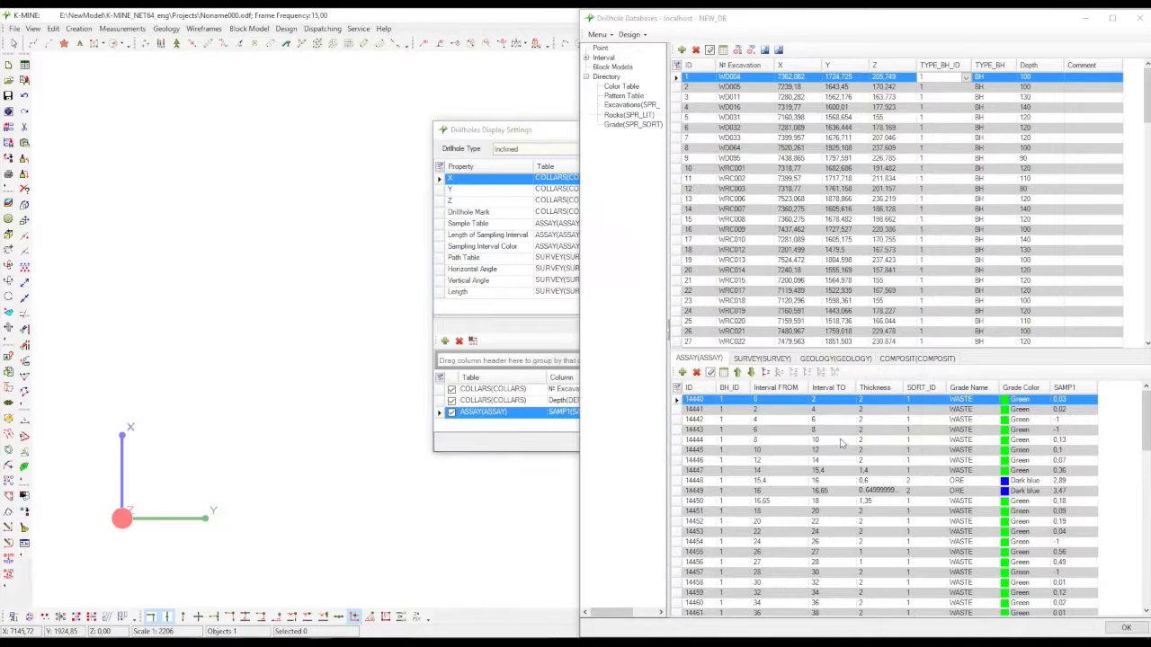
- Create the drillholes from the database collars in the drawing
click(751, 50)
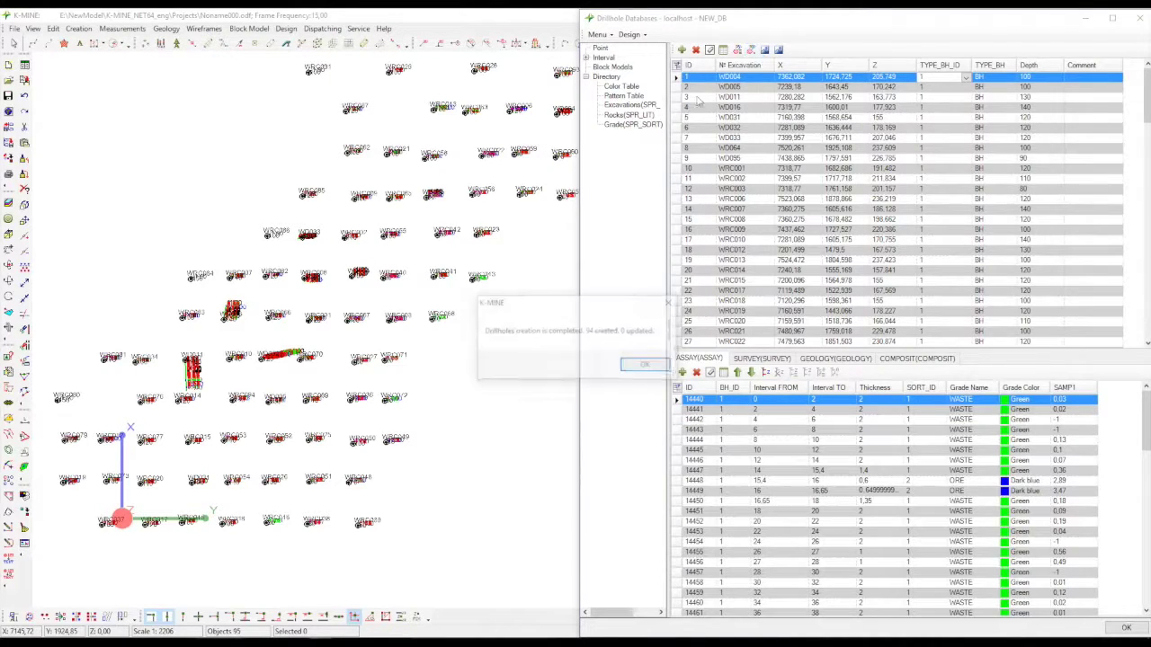
click(646, 366)
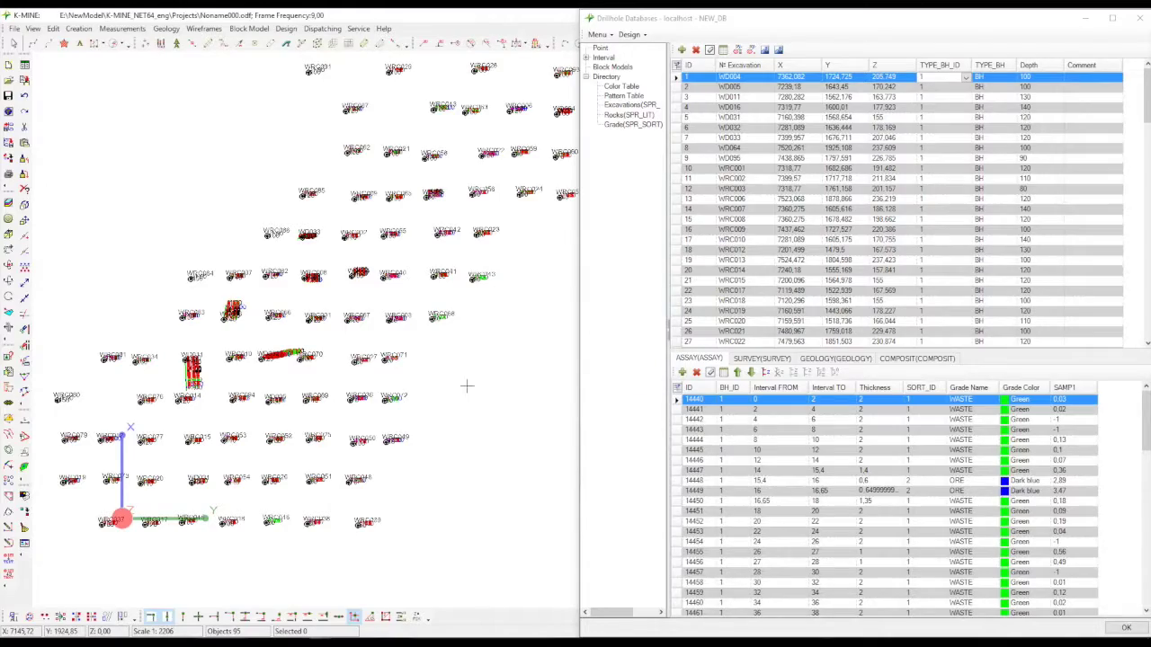
click(25, 282)
drag(329, 396, 345, 322)
scroll(346, 322, up, 10)
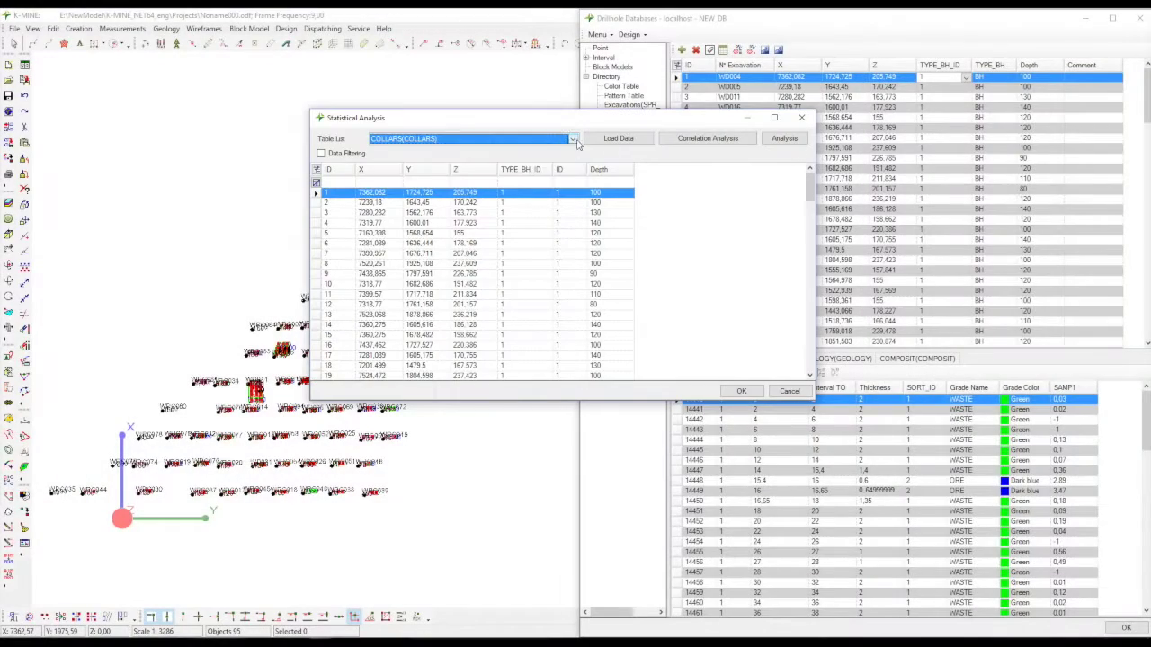
- Analyse the ASSAY table statistically and build a SAMP1 histogram with range 0 to 20 and interval 0.5
click(573, 138)
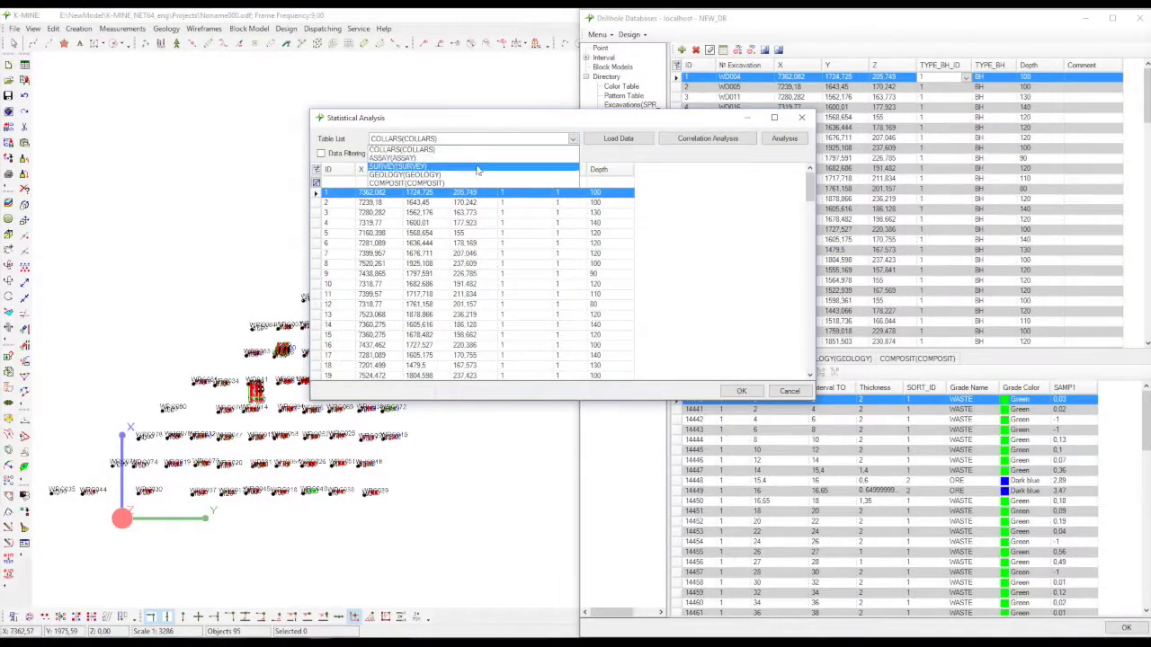
click(418, 158)
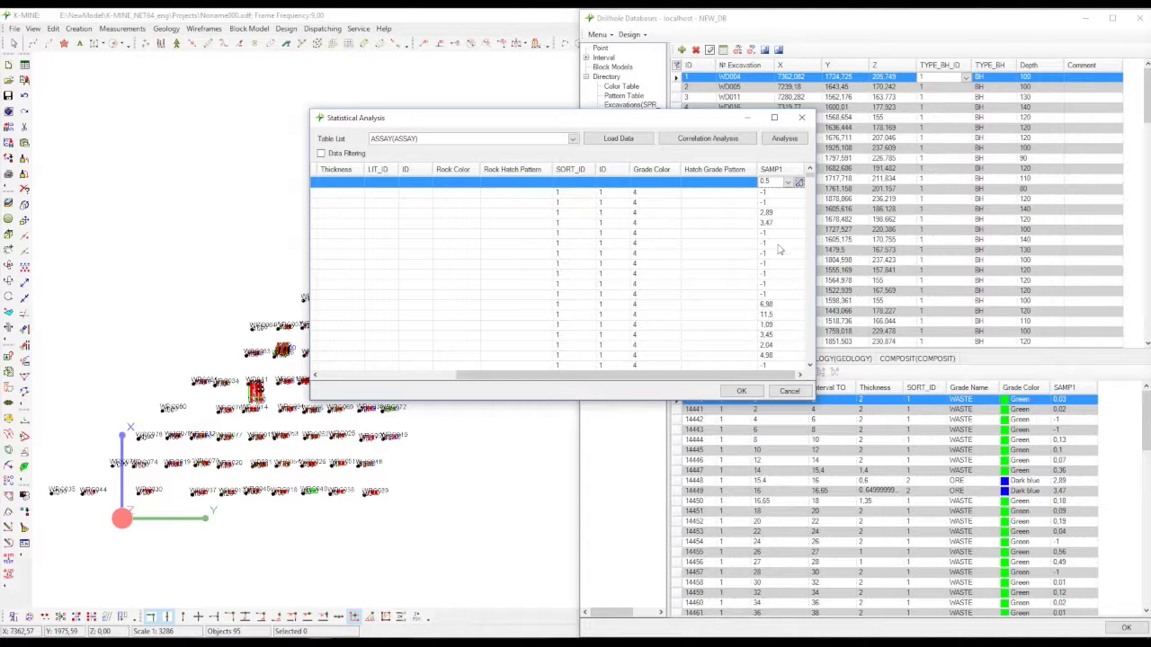
click(784, 140)
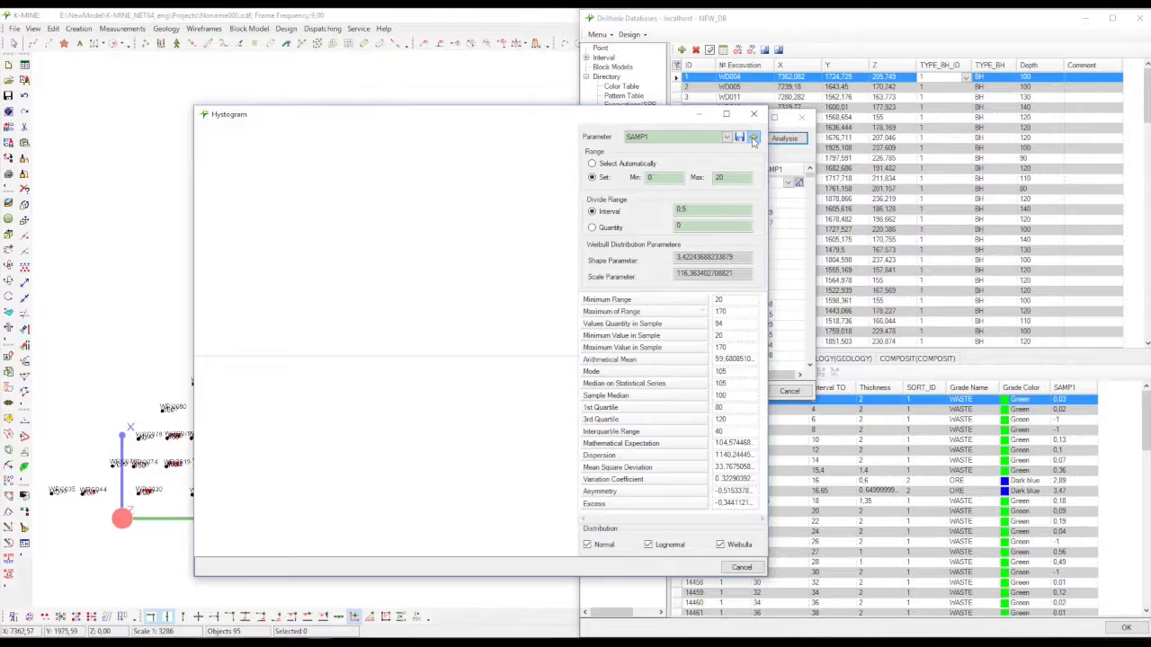
click(754, 138)
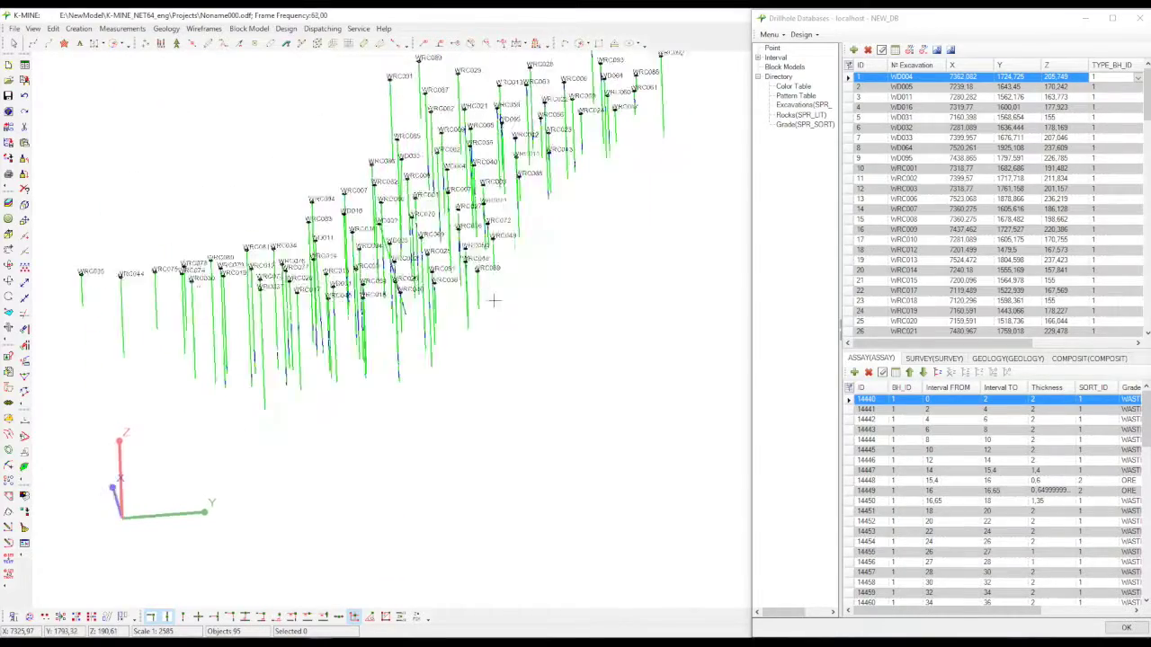
scroll(452, 267, up, 2)
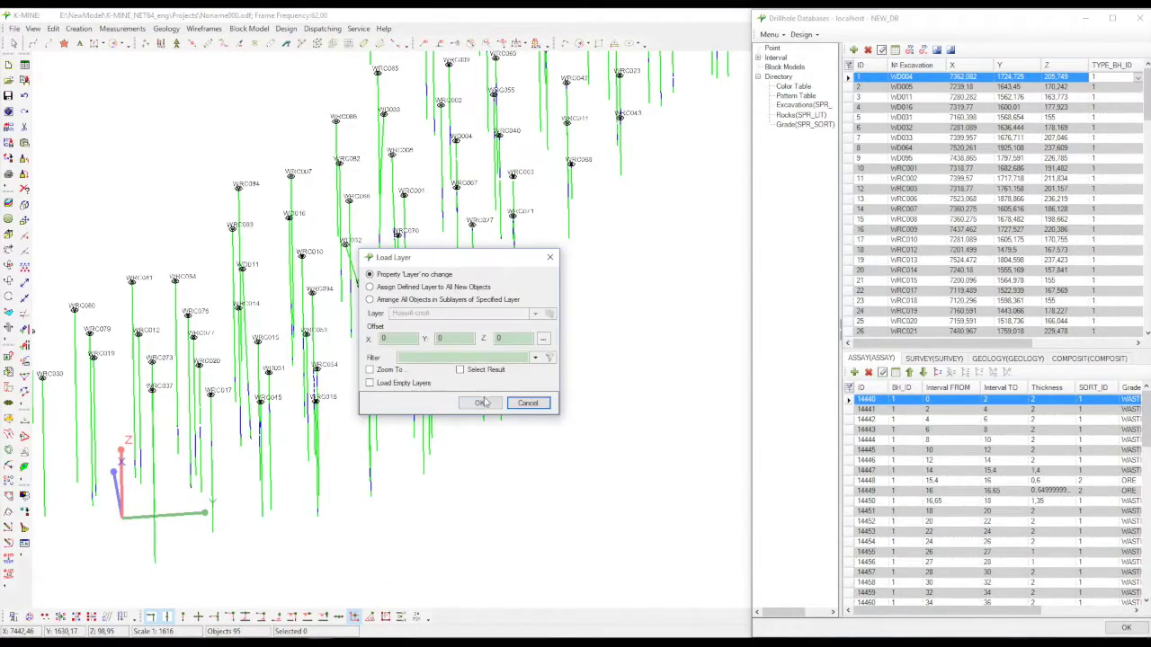
click(483, 404)
middle_drag(453, 408, 390, 399)
middle_drag(554, 200, 531, 257)
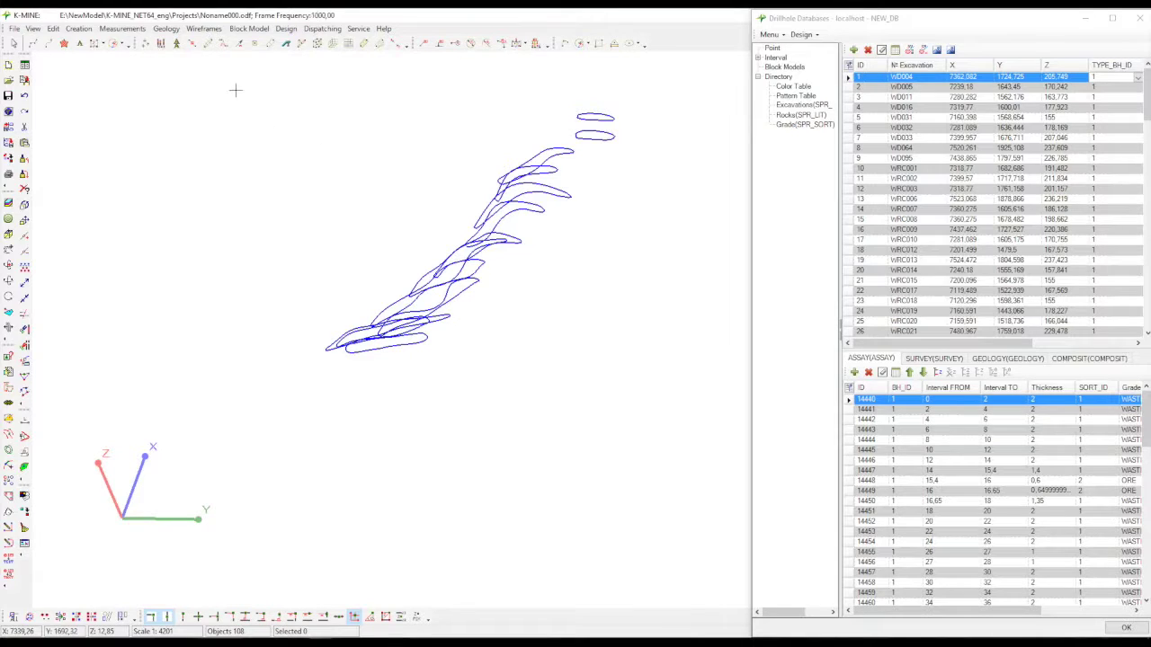
- Select all the ore-body contours and draw a guide polyline connecting their end points from the lowest contour to the uppermost
mouse_move(223, 76)
mouse_down()
mouse_move(527, 350)
mouse_move(688, 403)
mouse_up()
scroll(413, 321, up, 6)
click(34, 43)
mouse_move(497, 351)
middle_down()
mouse_move(504, 360)
mouse_move(305, 472)
middle_up()
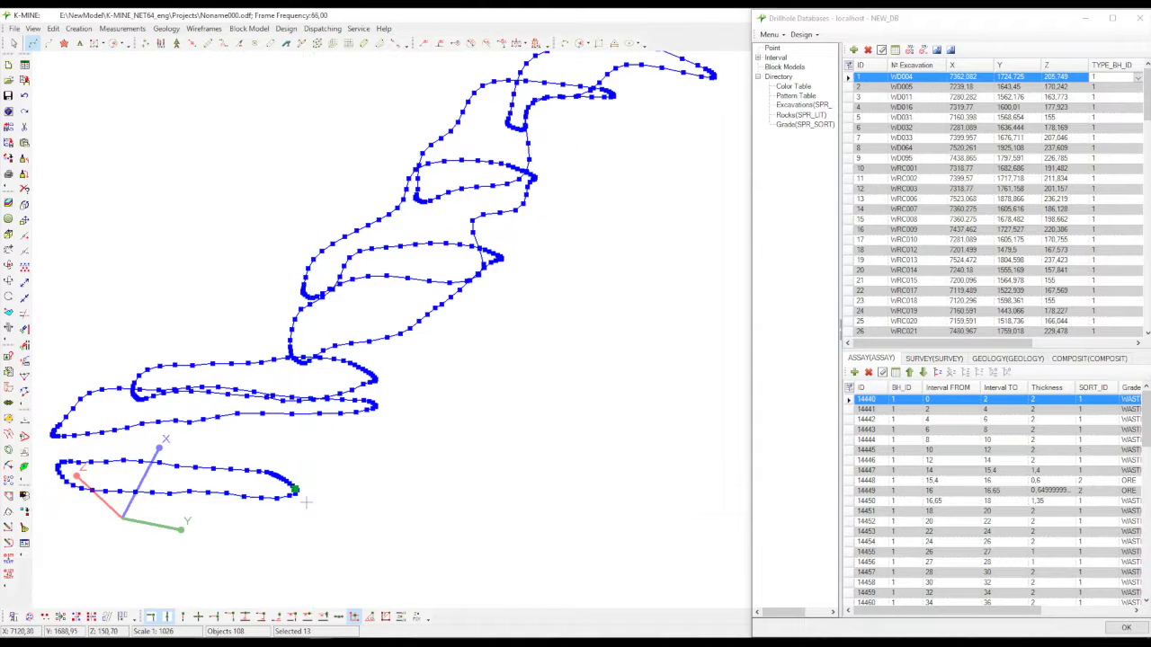
click(302, 496)
scroll(385, 386, up, 3)
click(466, 235)
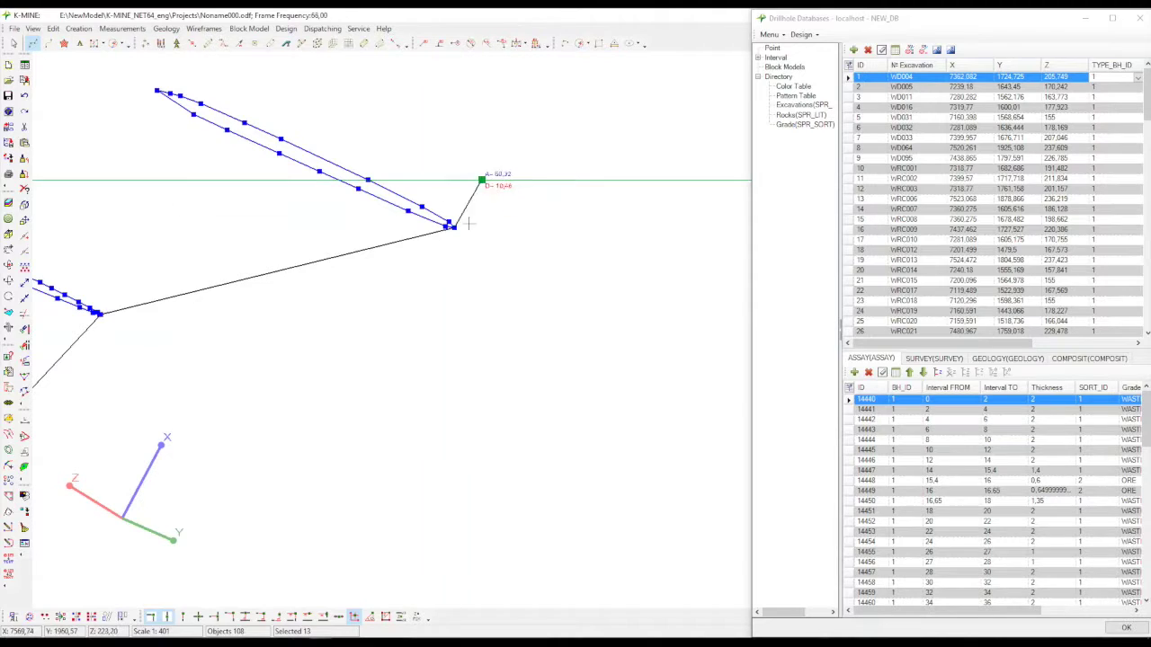
scroll(473, 182, down, 3)
scroll(468, 139, up, 2)
scroll(479, 147, up, 2)
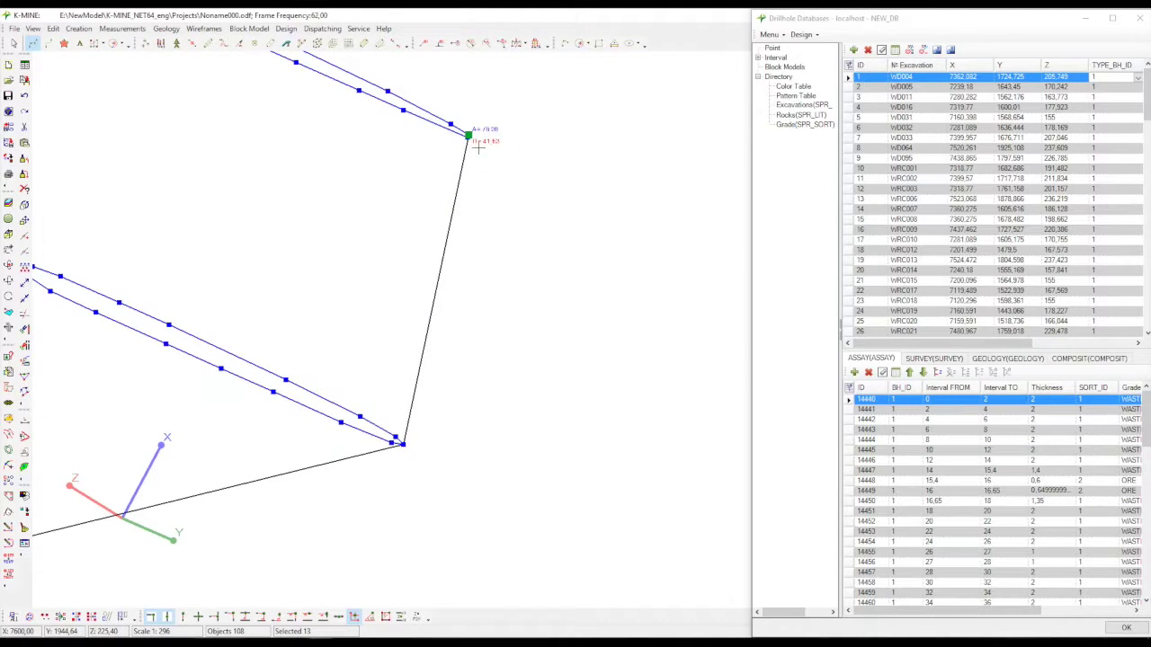
right_click(430, 255)
click(531, 234)
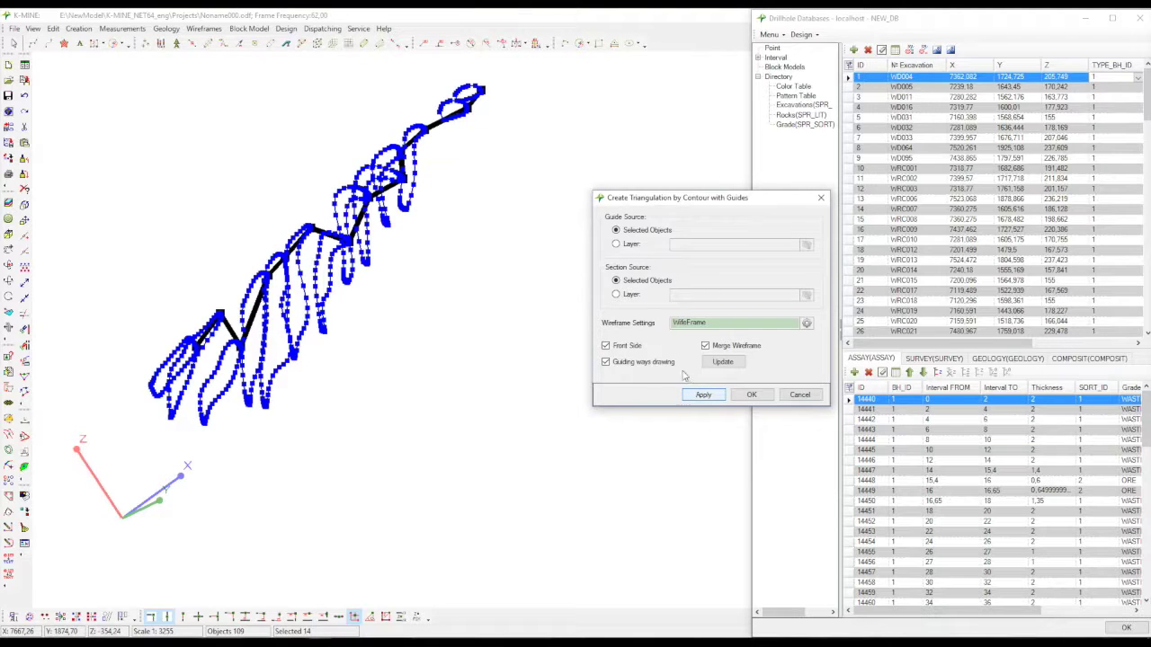
- Triangulate the selected contours and guide line into a solid using the WifeFrame settings, with front side and merged wireframe enabled
middle_drag(372, 290, 434, 349)
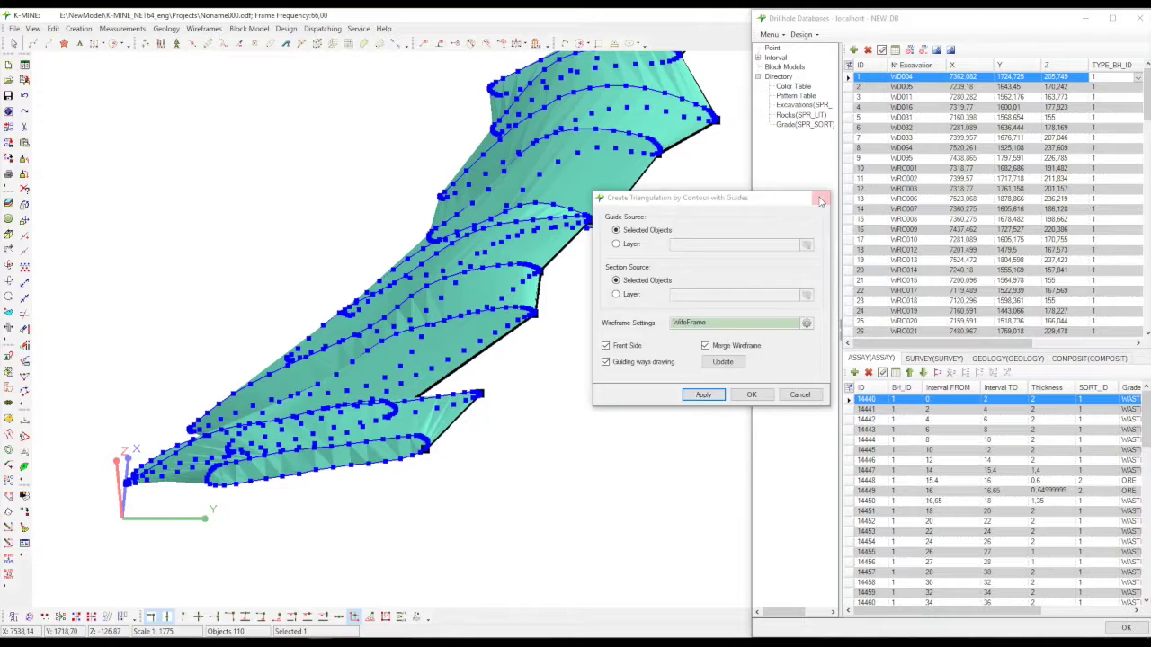
click(821, 197)
- Calculate the volume of the selected wireframe solid with normalization enabled
drag(380, 75, 407, 98)
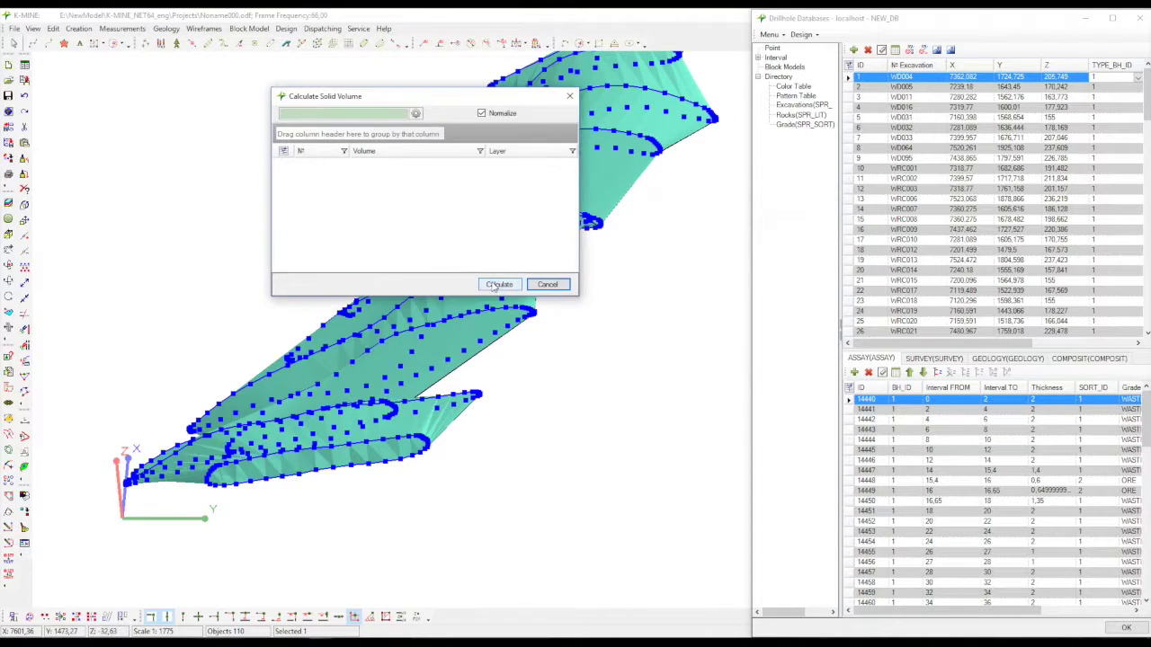
click(496, 283)
click(368, 165)
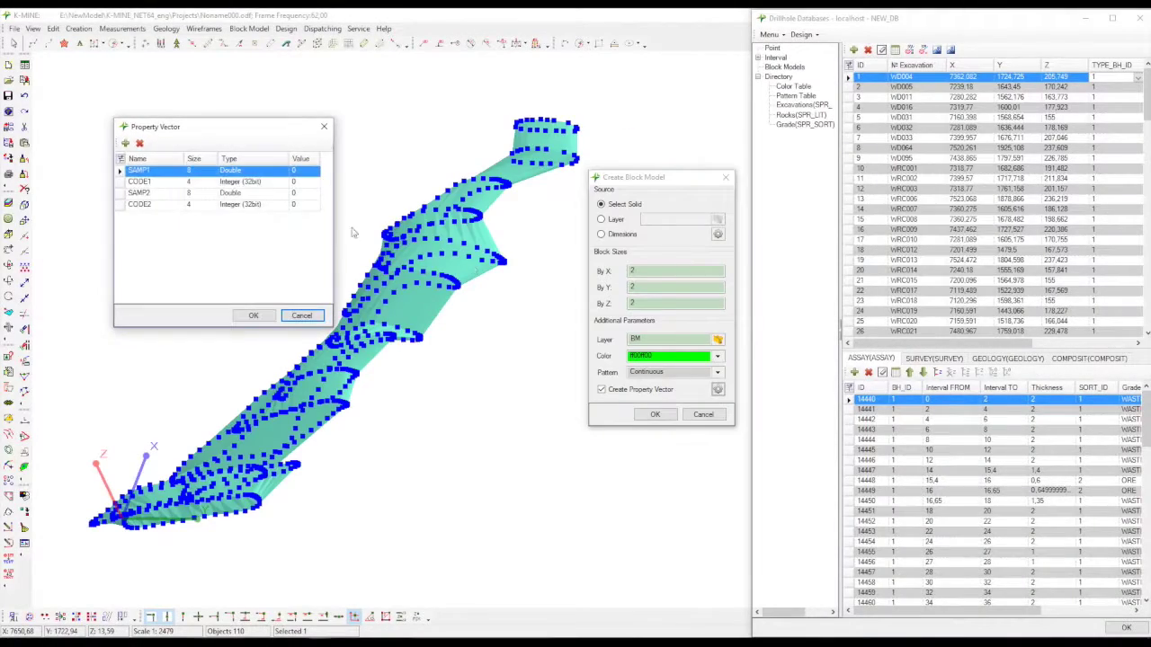
- Create a block model of the selected solid with 2 × 2 × 2 blocks on layer BM and properties SAMP1, CODE1, SAMP2 and CODE2
click(149, 182)
click(150, 193)
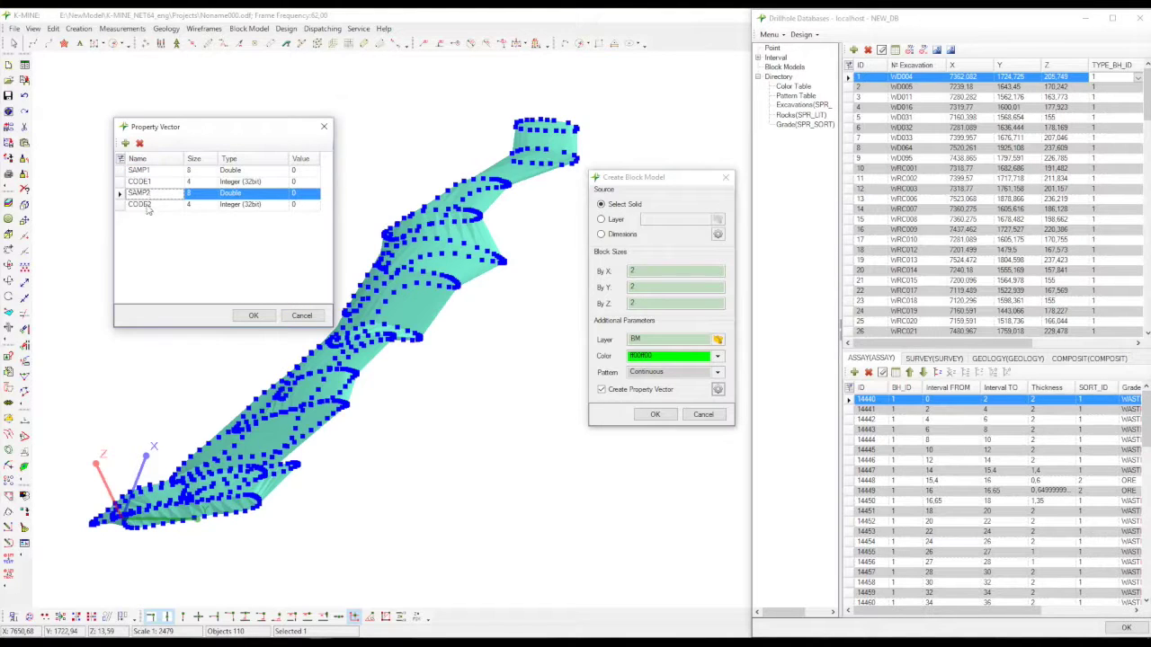
click(148, 205)
click(254, 314)
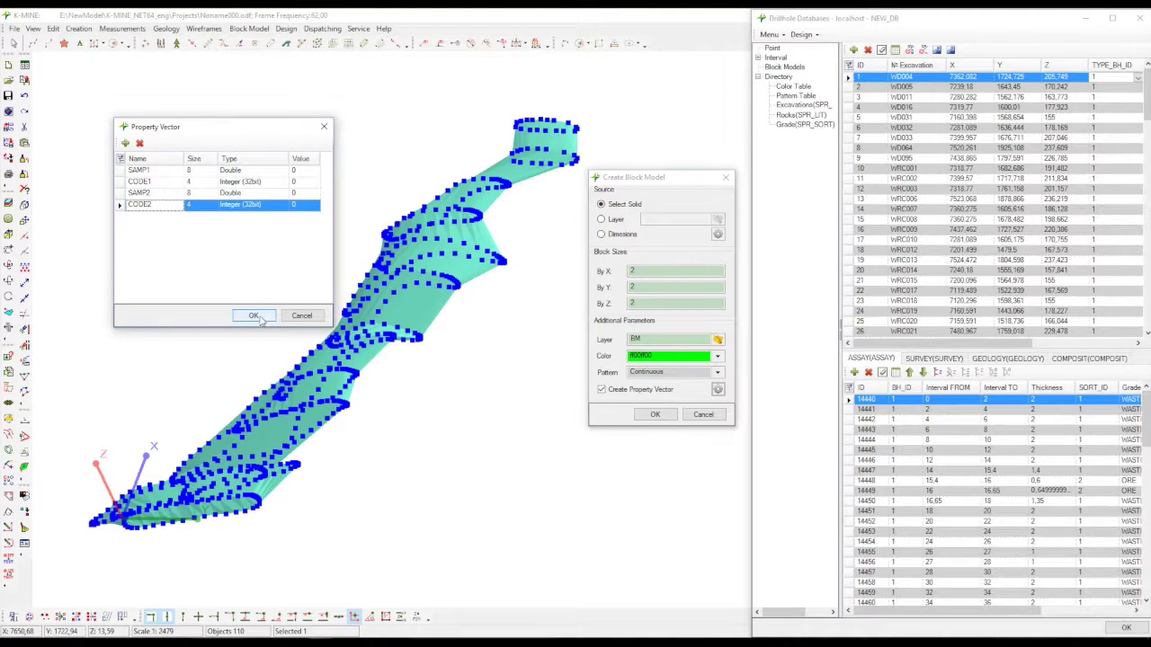
click(655, 415)
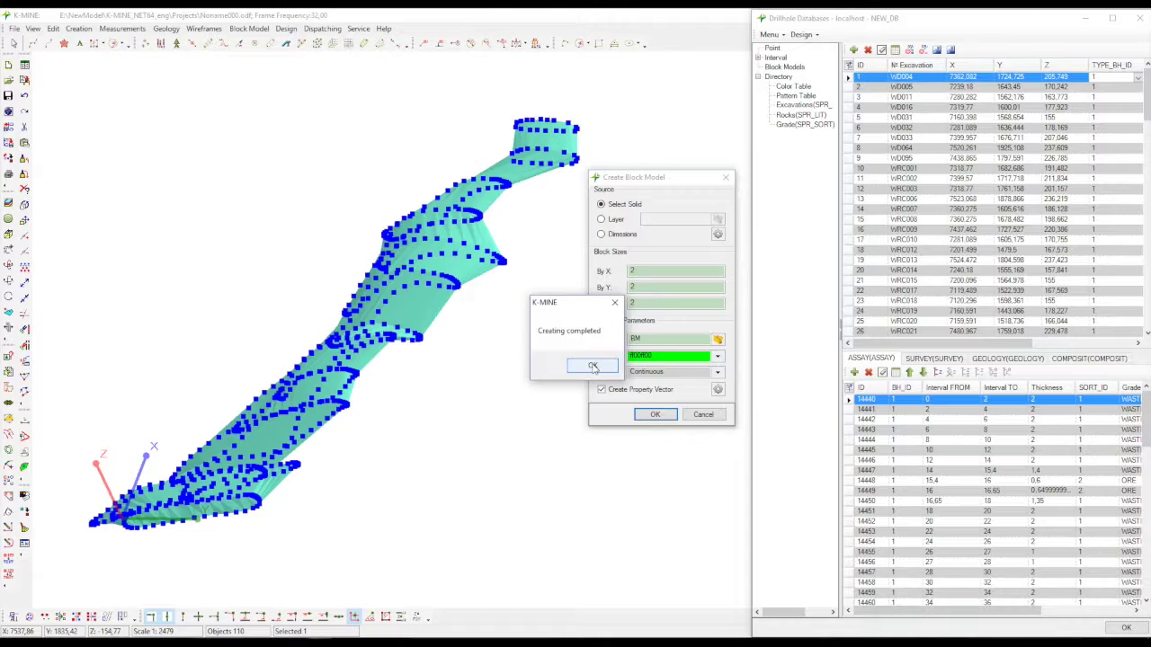
click(591, 365)
click(725, 178)
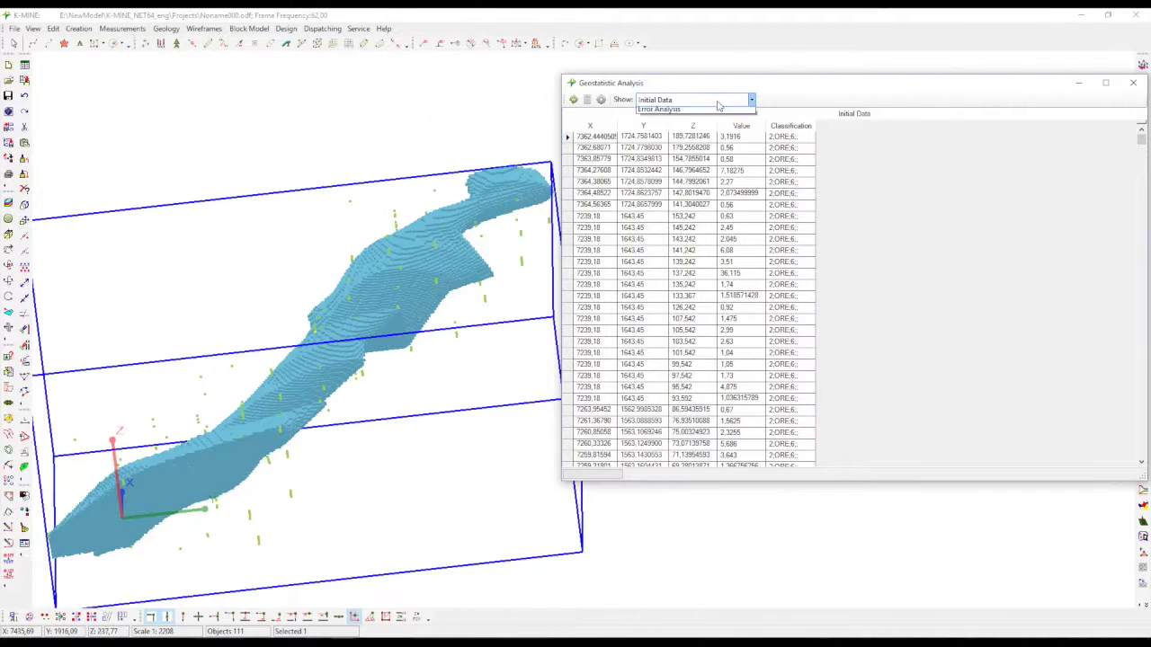
- Calculate variograms in the geostatistic analysis with plane angles of 0°, cone angle 60°, cone height 100 and angle detalization 9
click(701, 100)
click(694, 120)
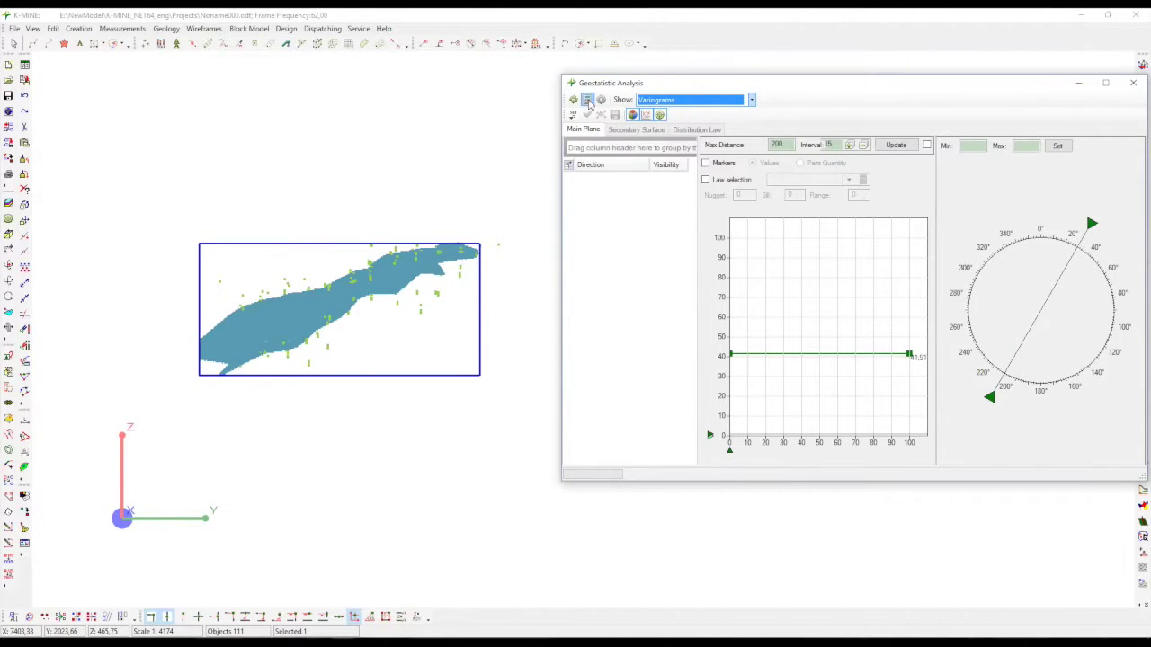
click(587, 99)
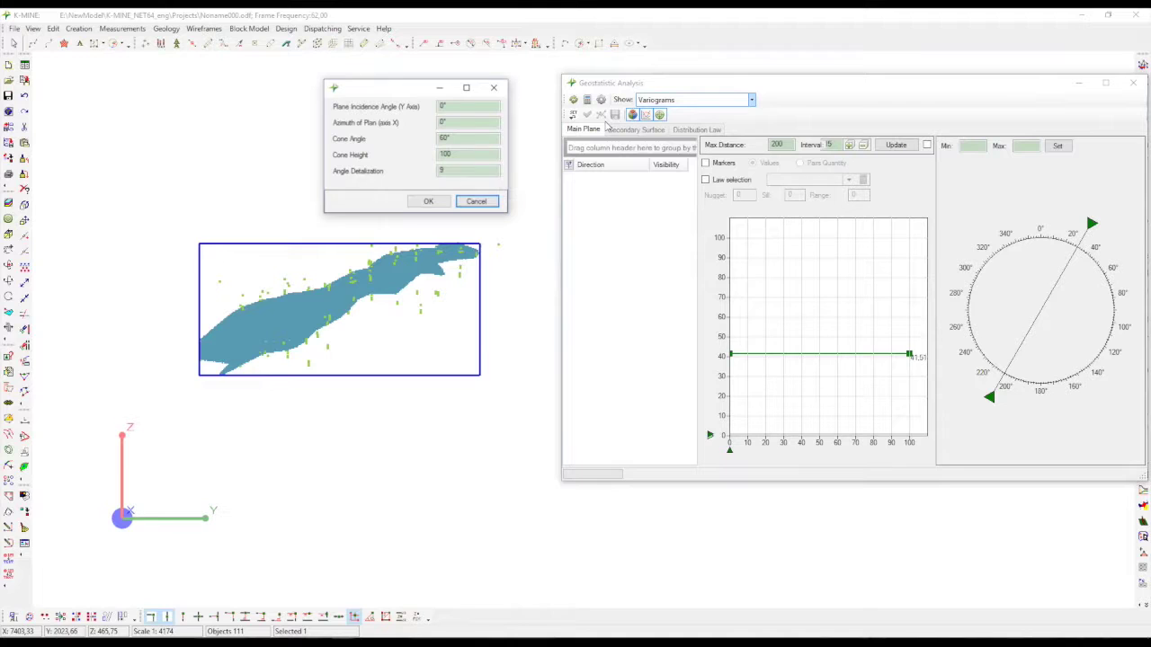
click(429, 201)
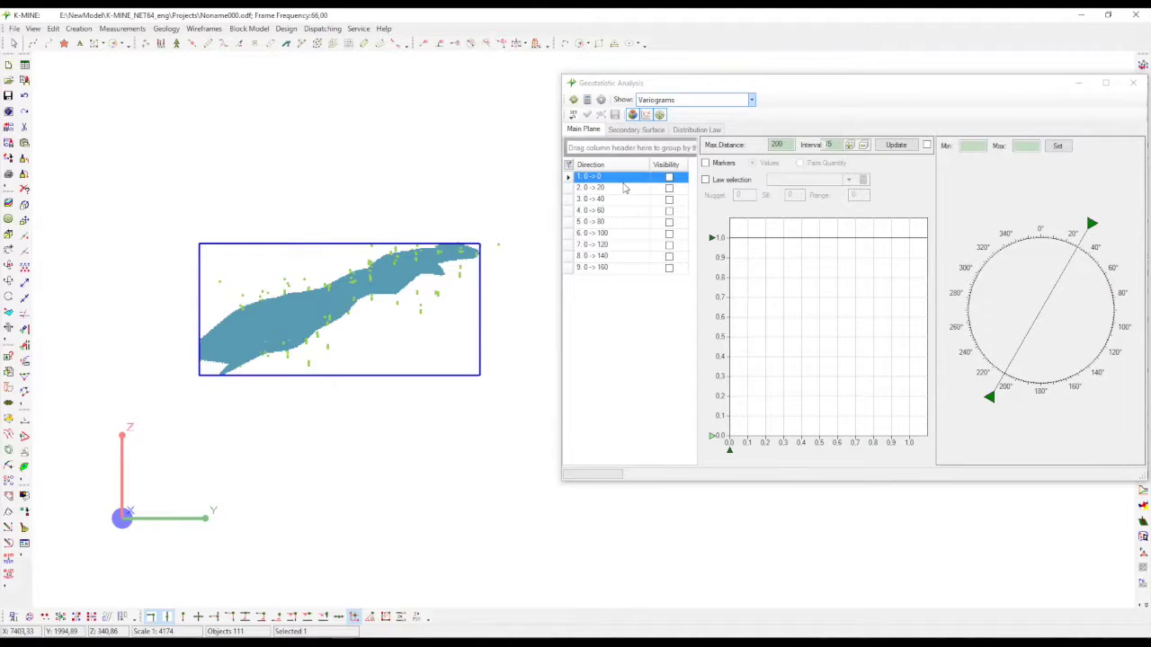
- Update the main-plane variograms for maximum distance 200 and interval 15, showing the 0 -> 40 direction with markers
click(668, 179)
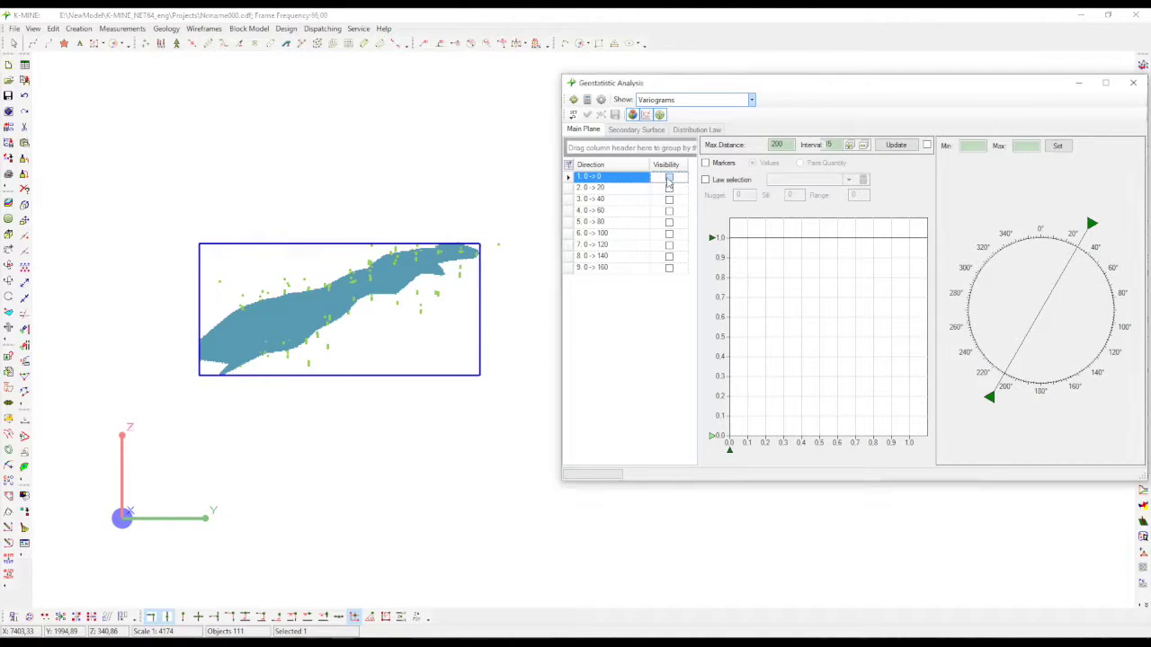
click(895, 145)
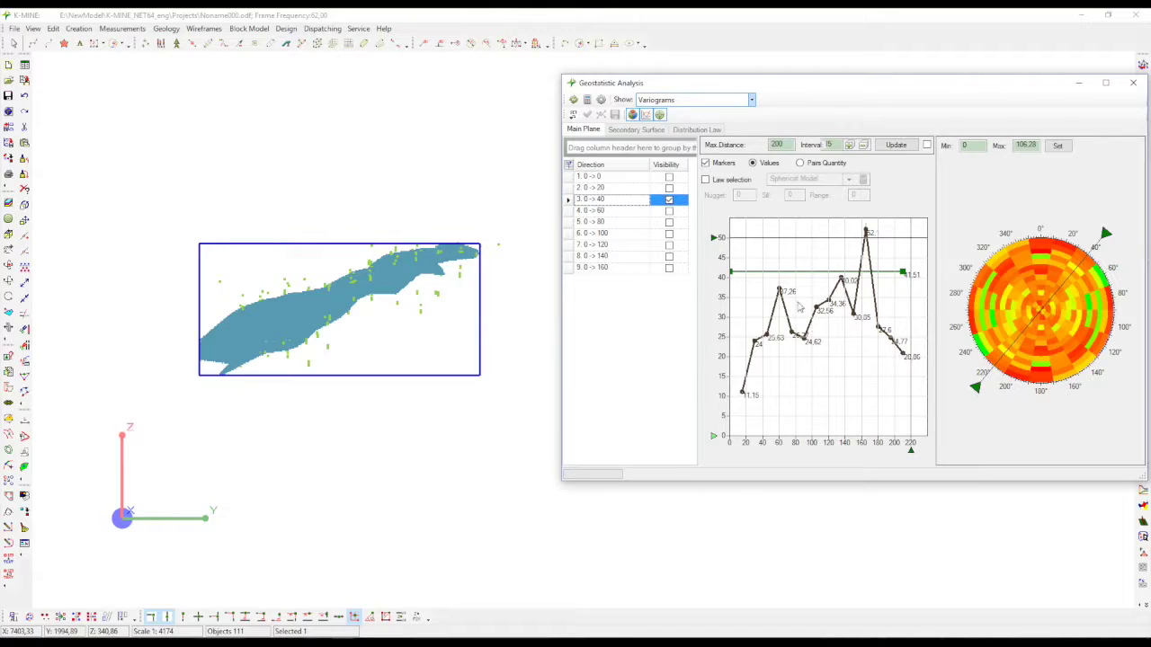
- Fit a Spherical Model to the 0 -> 40 variogram with nugget 9.82, sill 24.6 and range 63.2, and accept it
click(722, 181)
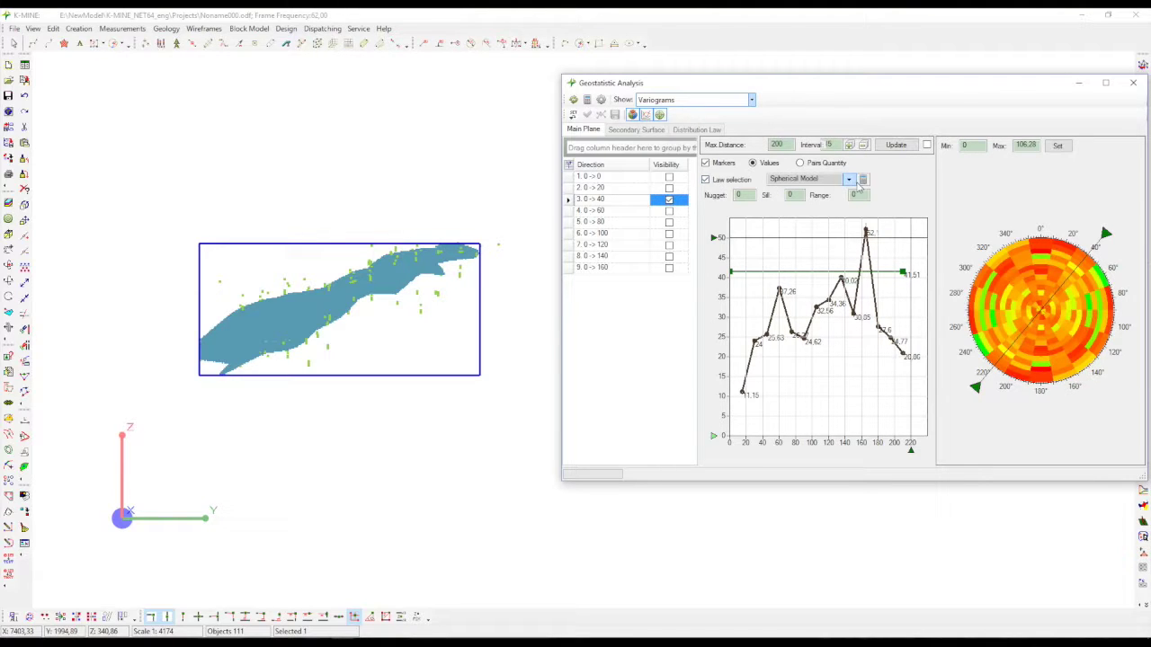
click(862, 179)
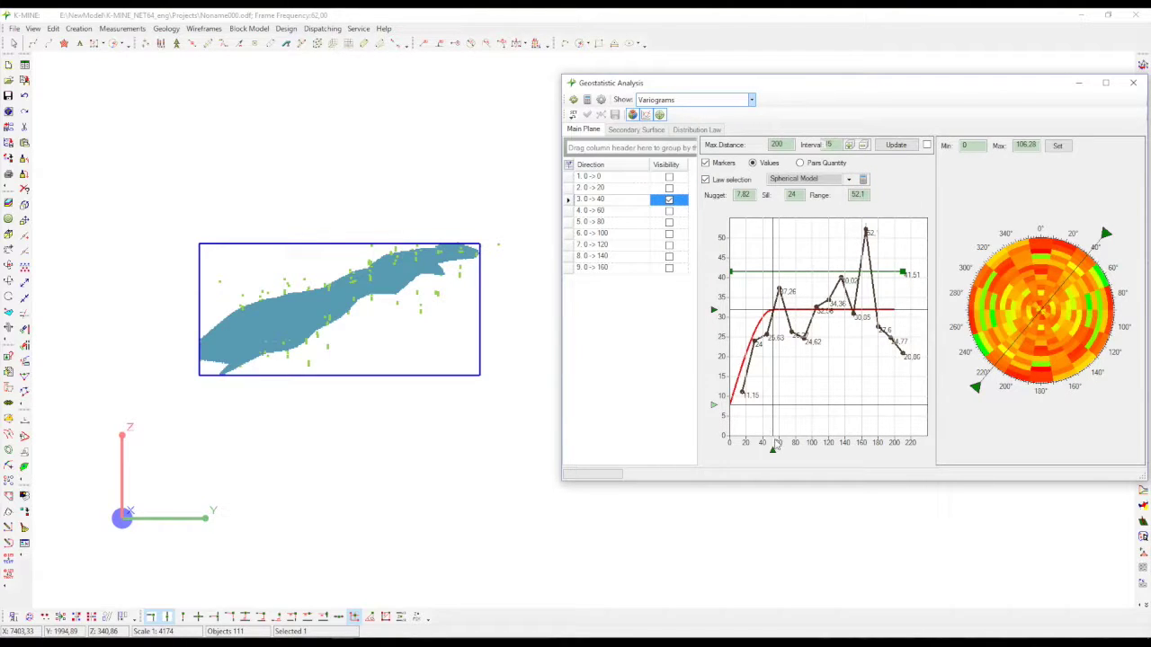
drag(711, 408, 713, 396)
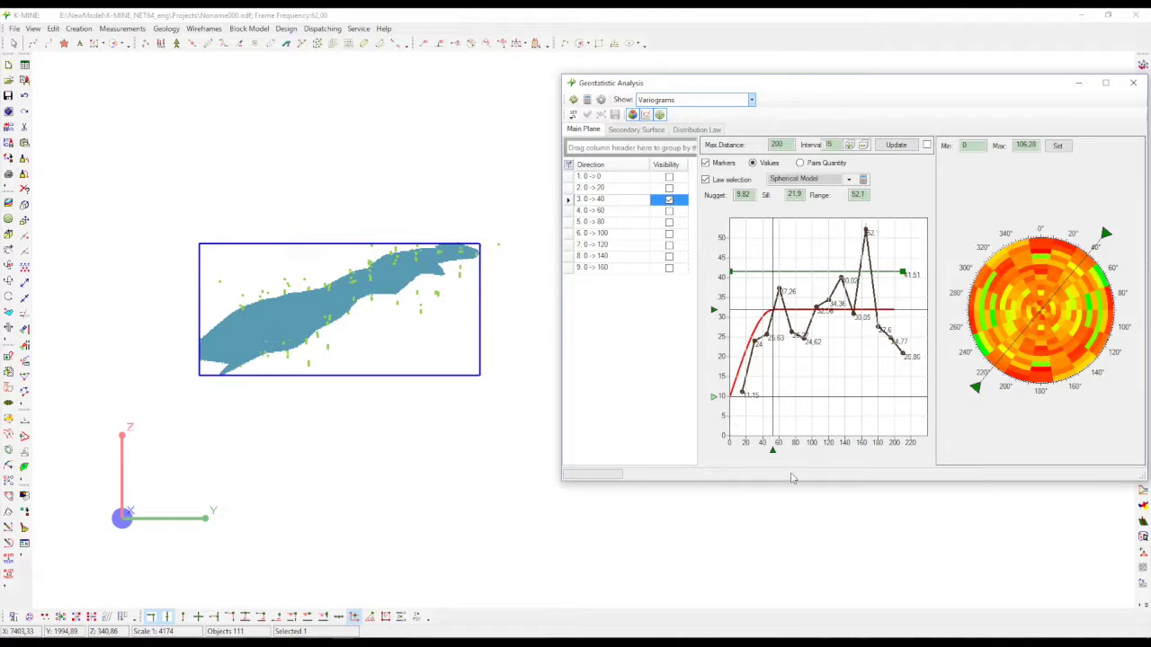
drag(770, 454, 782, 453)
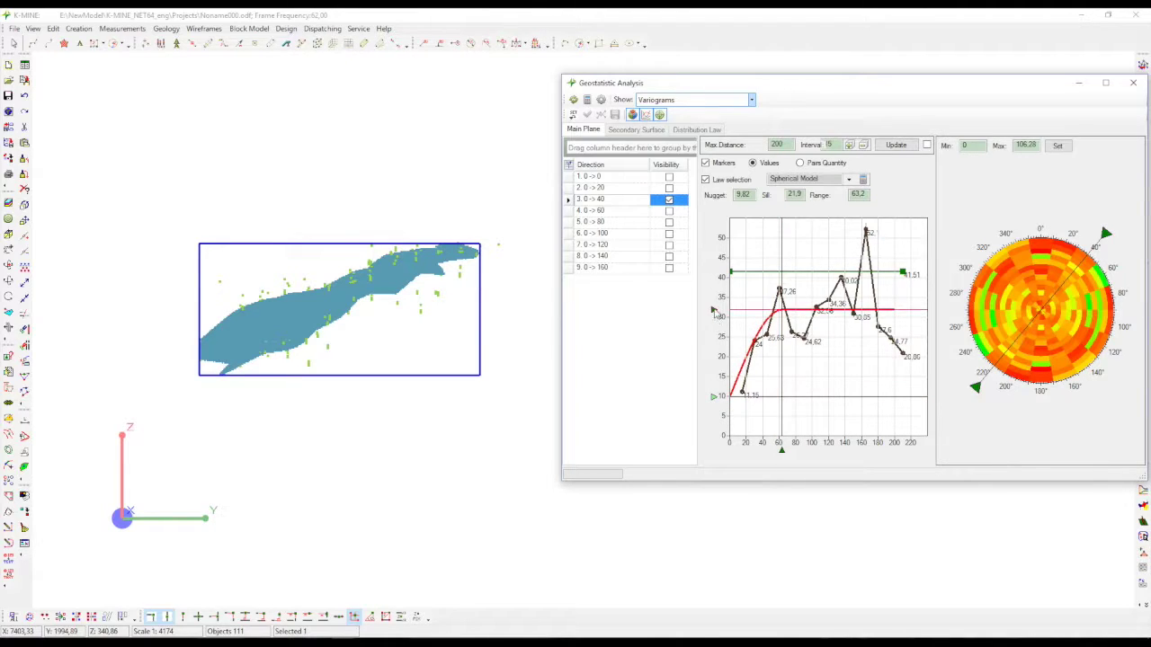
drag(715, 311, 717, 304)
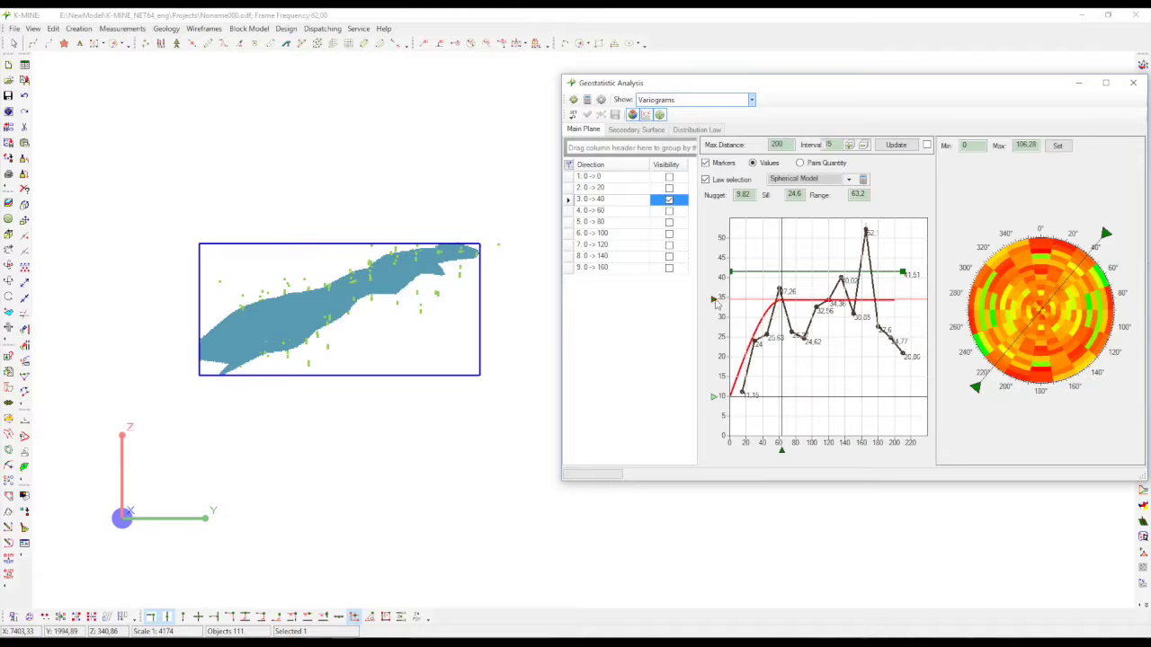
click(587, 115)
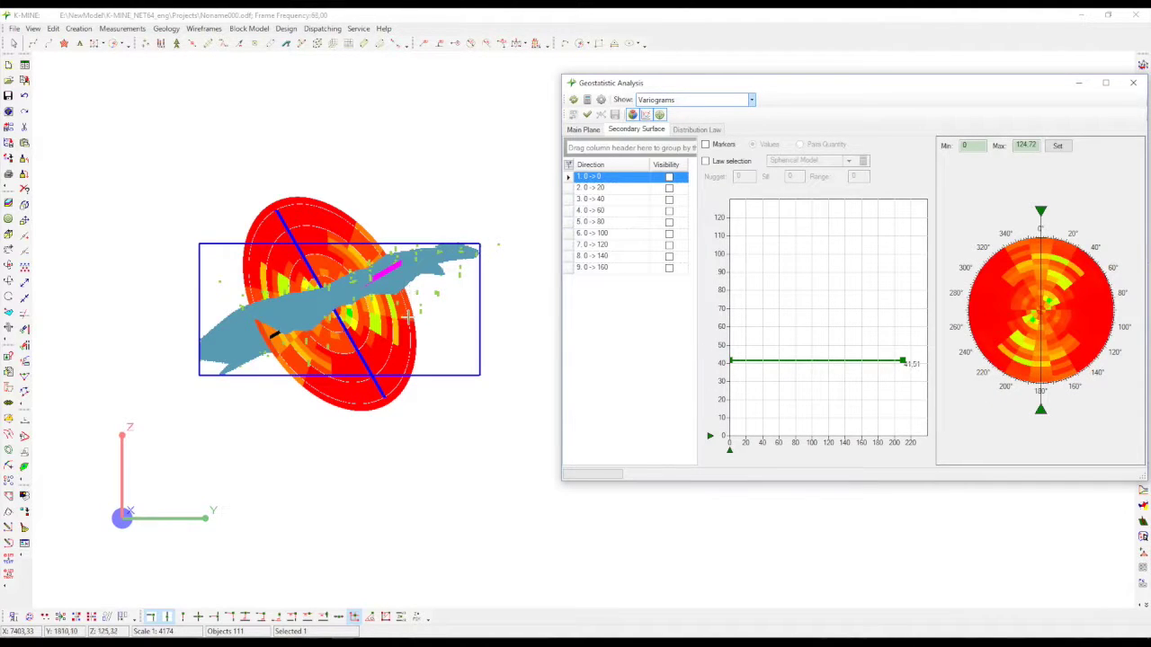
- Show markers on the secondary-surface 0 -> 0 variogram and fit a Spherical Model with nugget 11, sill 22.8 and range 62.5
middle_drag(407, 317, 477, 393)
click(706, 145)
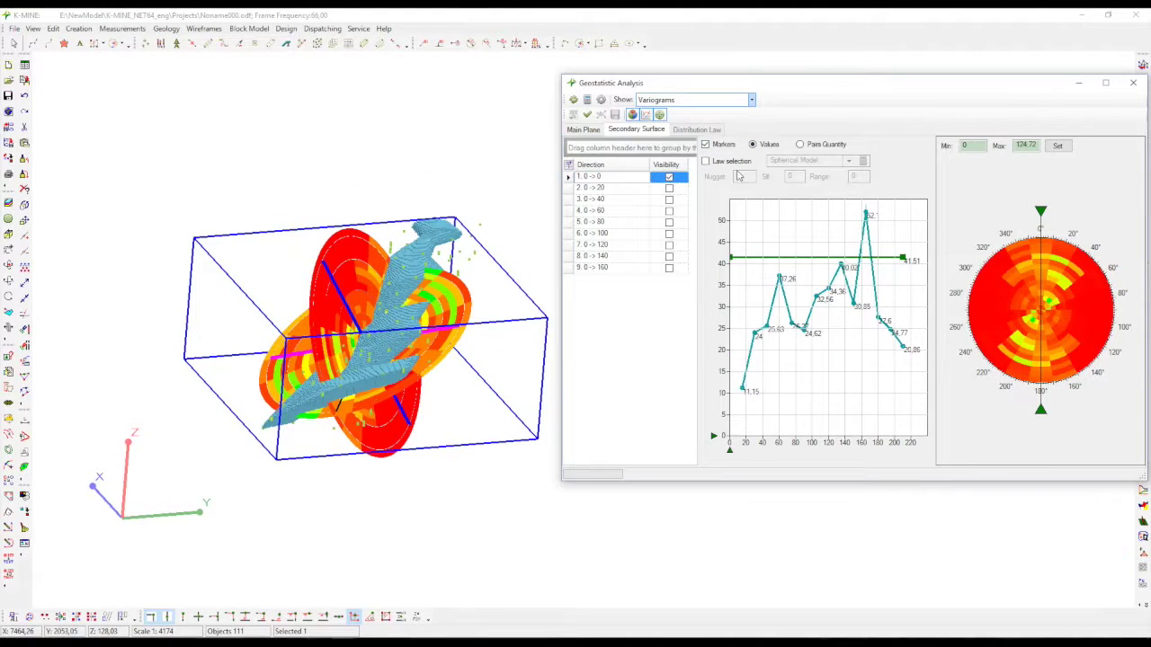
click(706, 161)
click(862, 162)
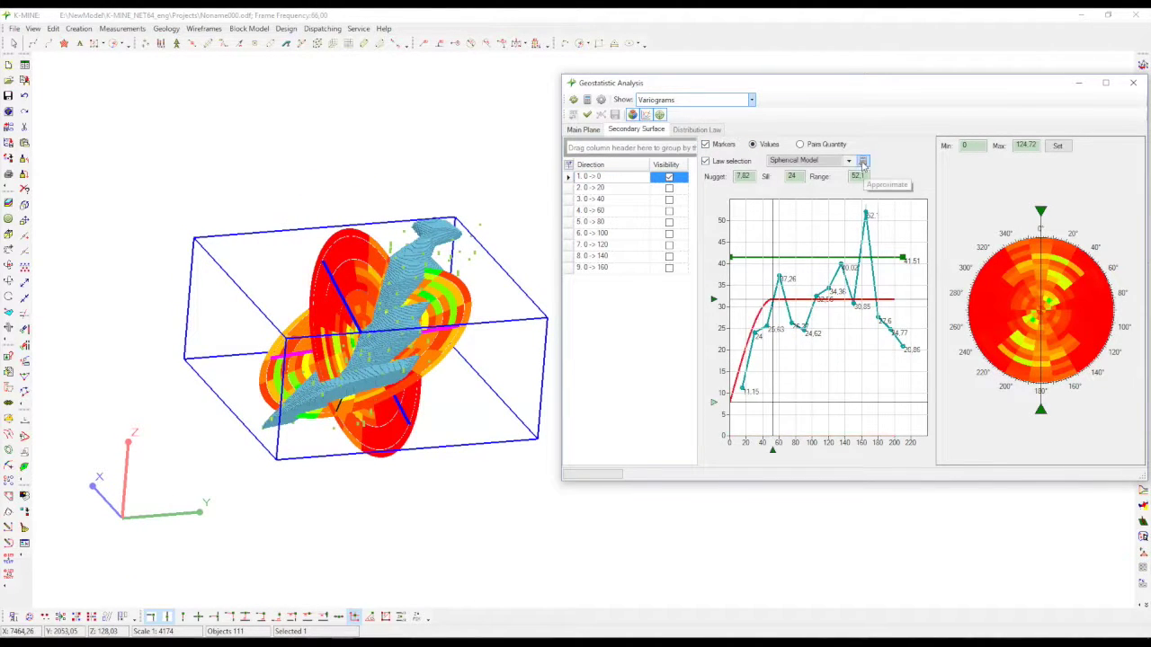
drag(772, 449, 782, 455)
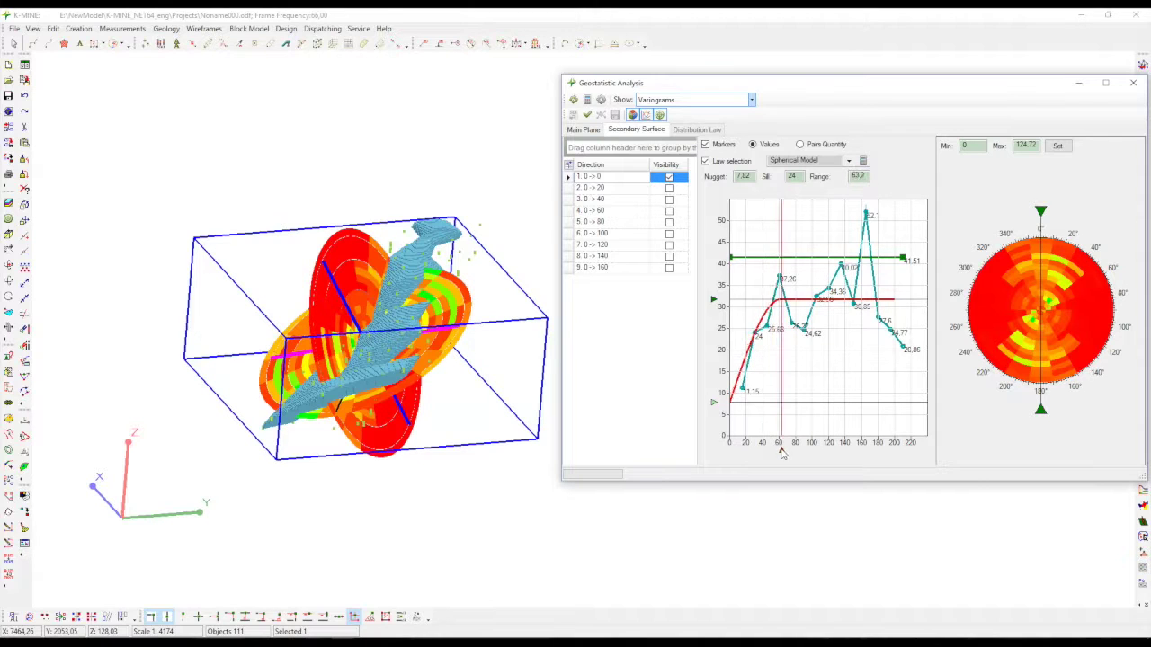
drag(717, 304, 719, 296)
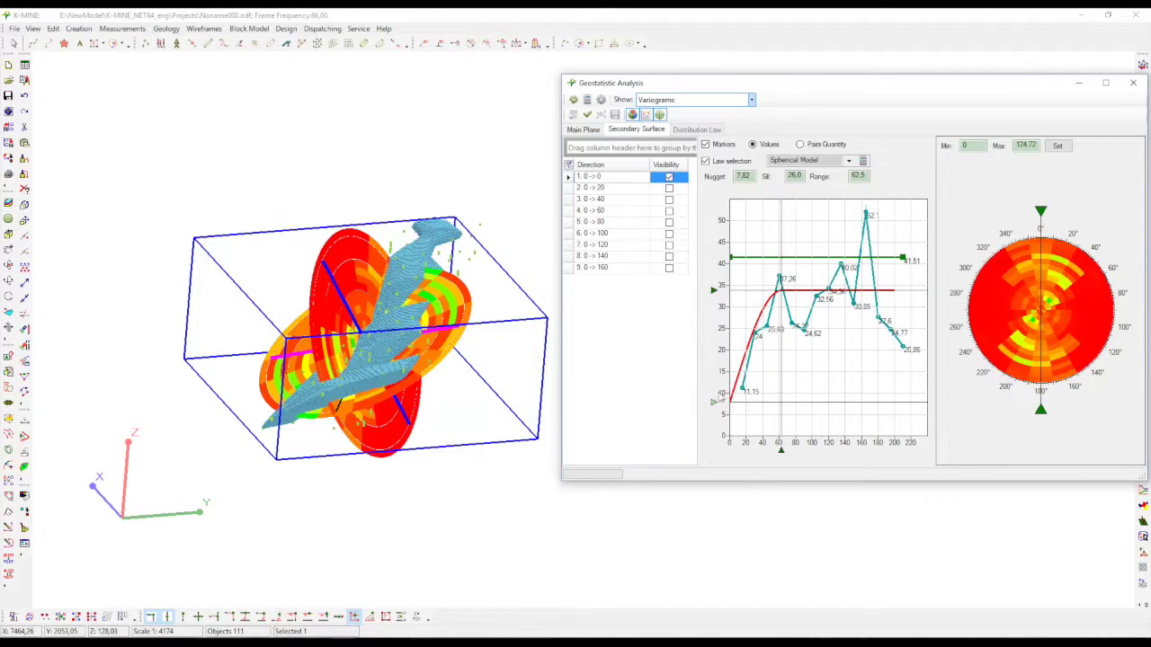
drag(714, 406, 720, 394)
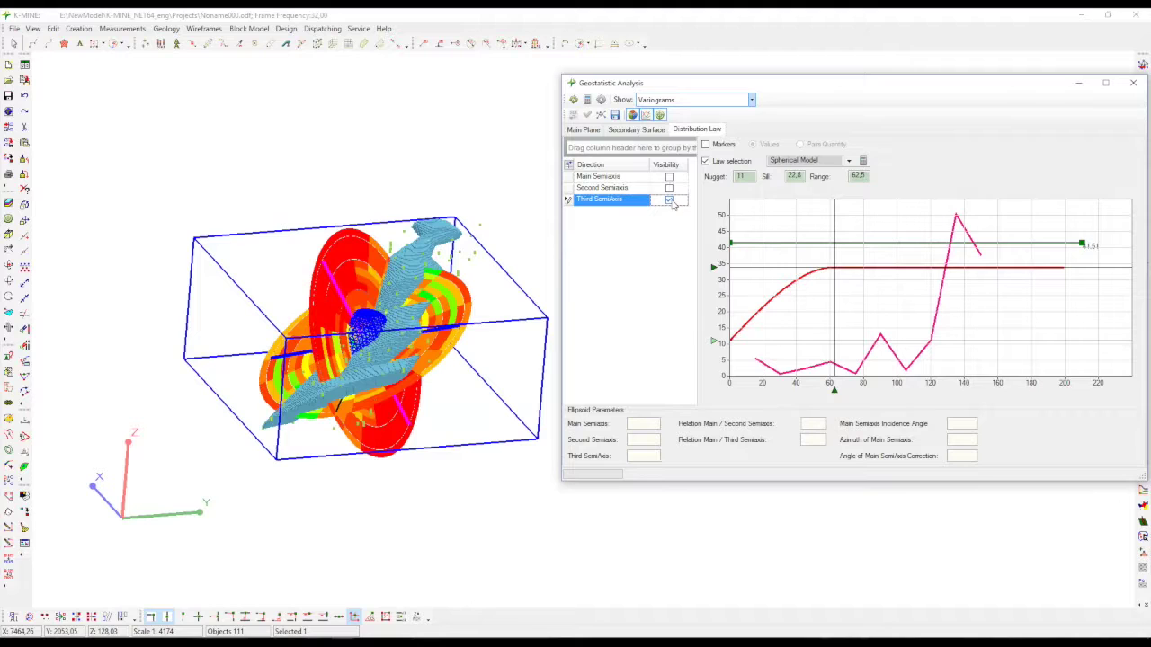
- Approximate the Third SemiAxis variogram with a Spherical Model, then create and save the search ellipsoid
click(594, 200)
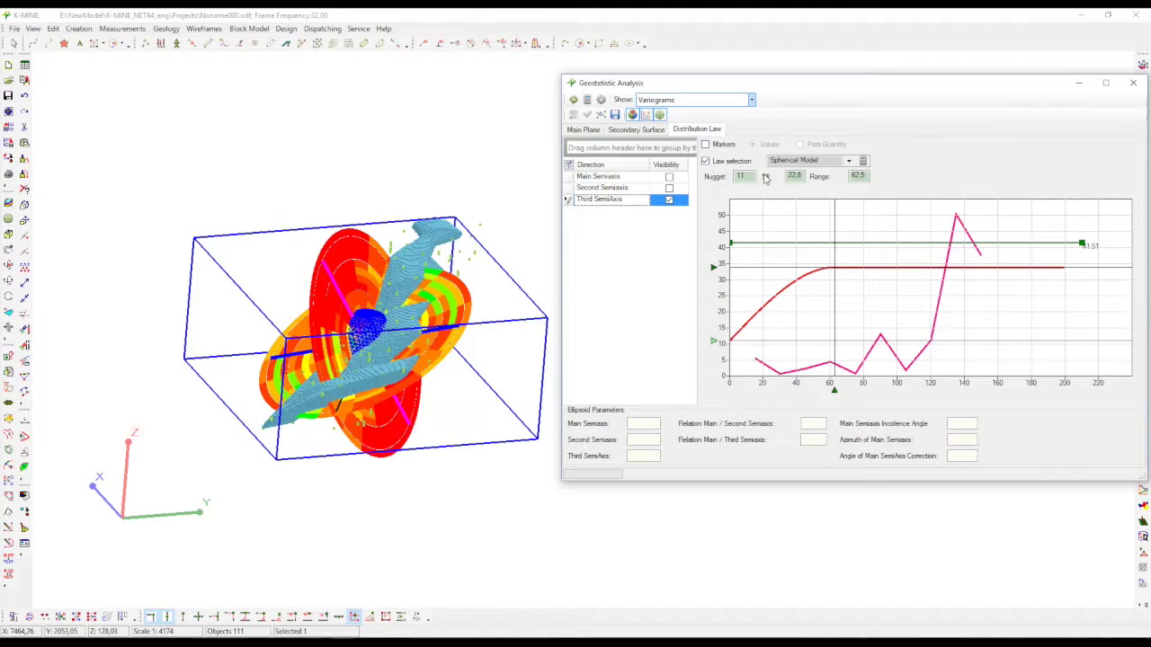
click(863, 161)
click(601, 115)
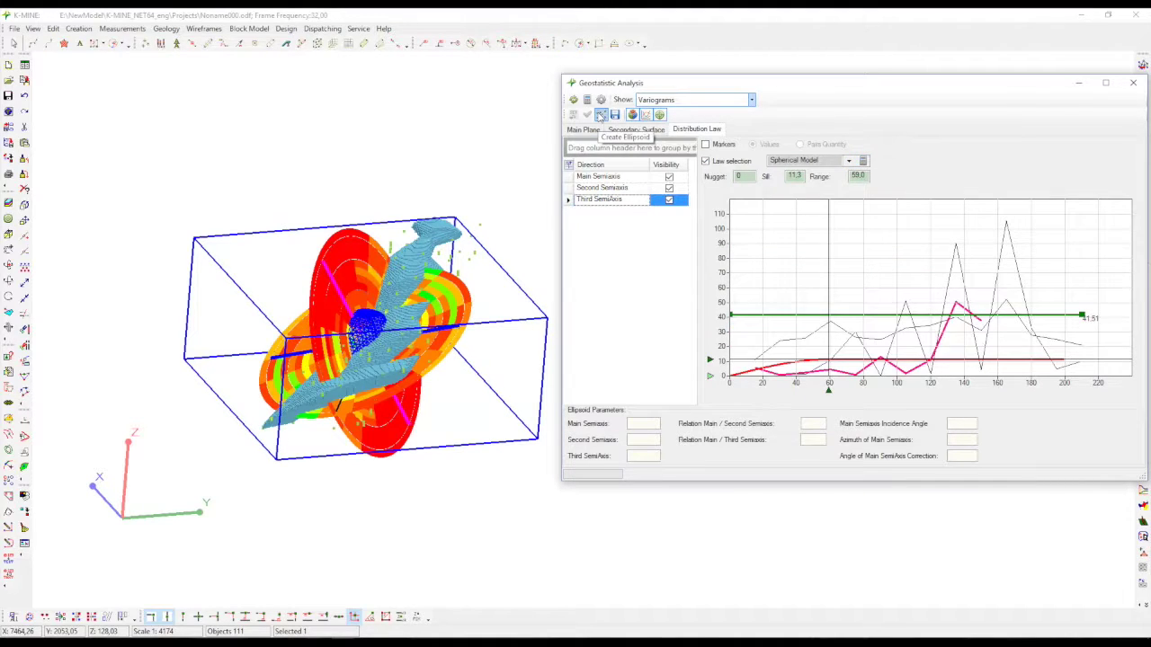
click(615, 115)
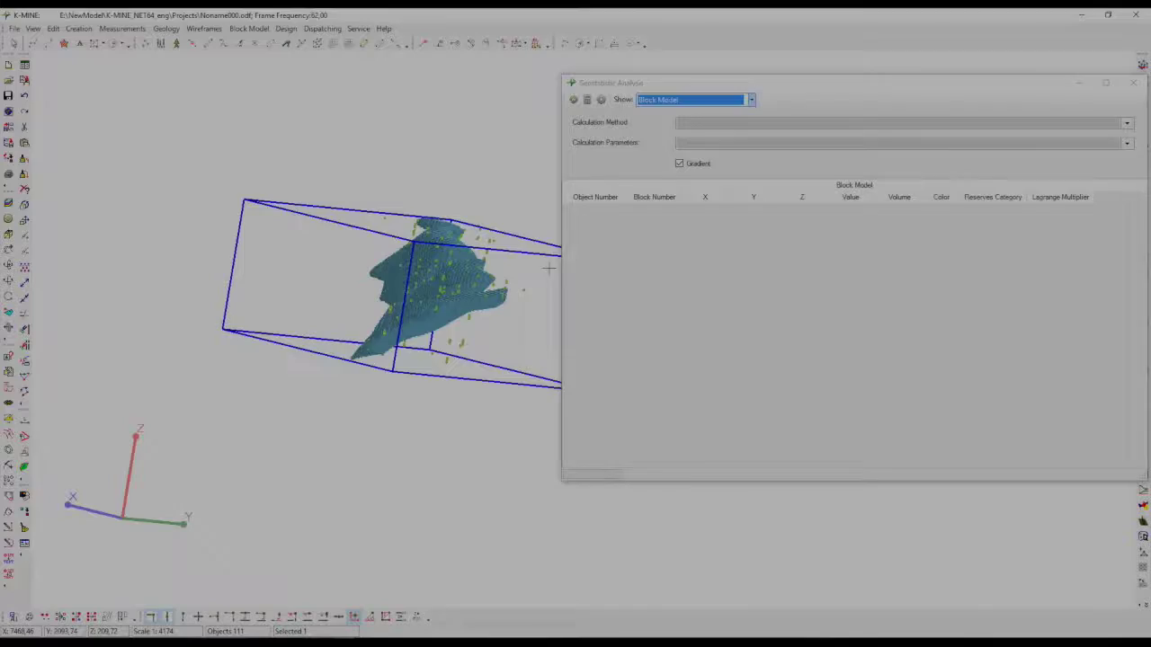
- Calculate the block model grades by Criging with a sample minimum of 10 and maximum of 20
click(1127, 124)
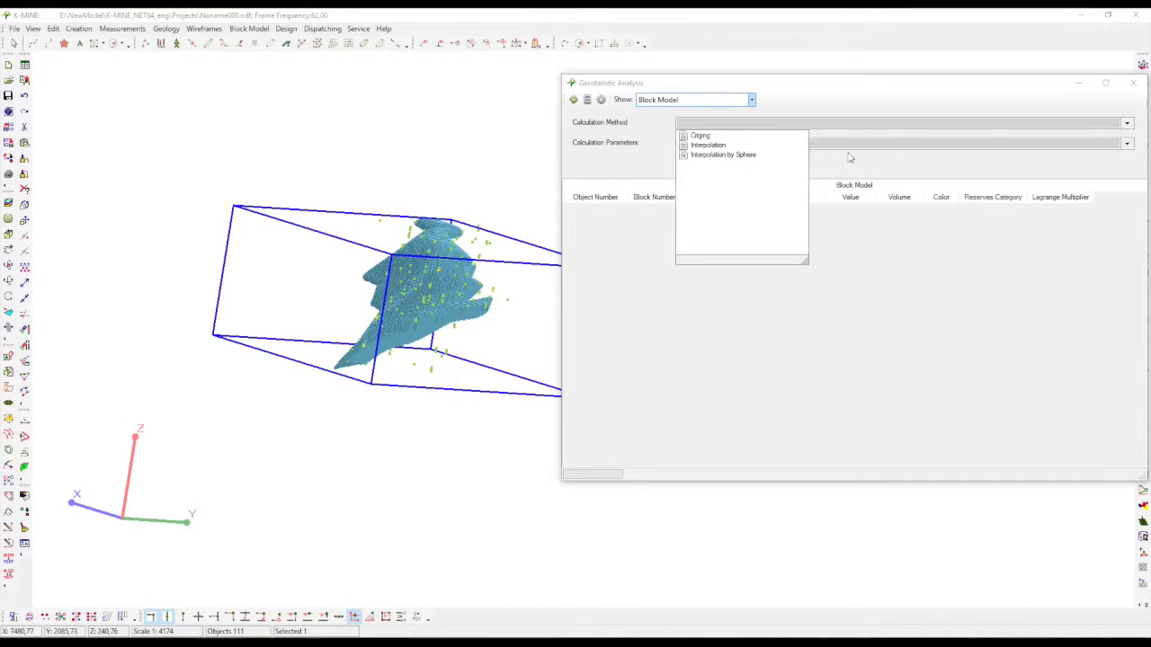
click(702, 136)
click(1130, 144)
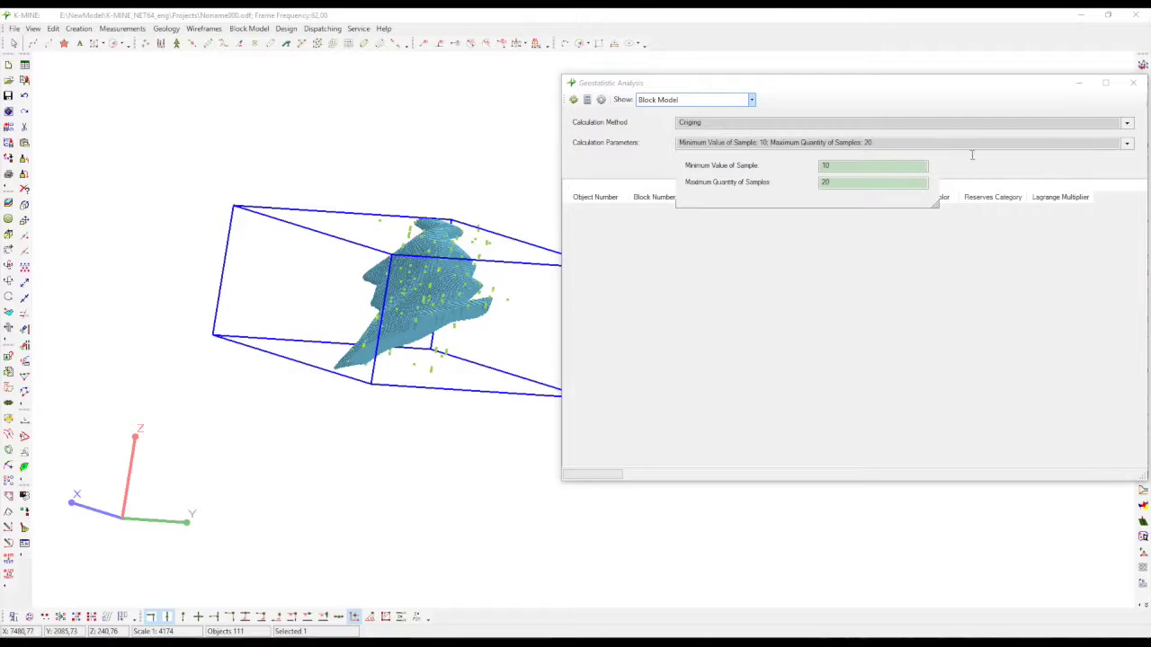
click(971, 157)
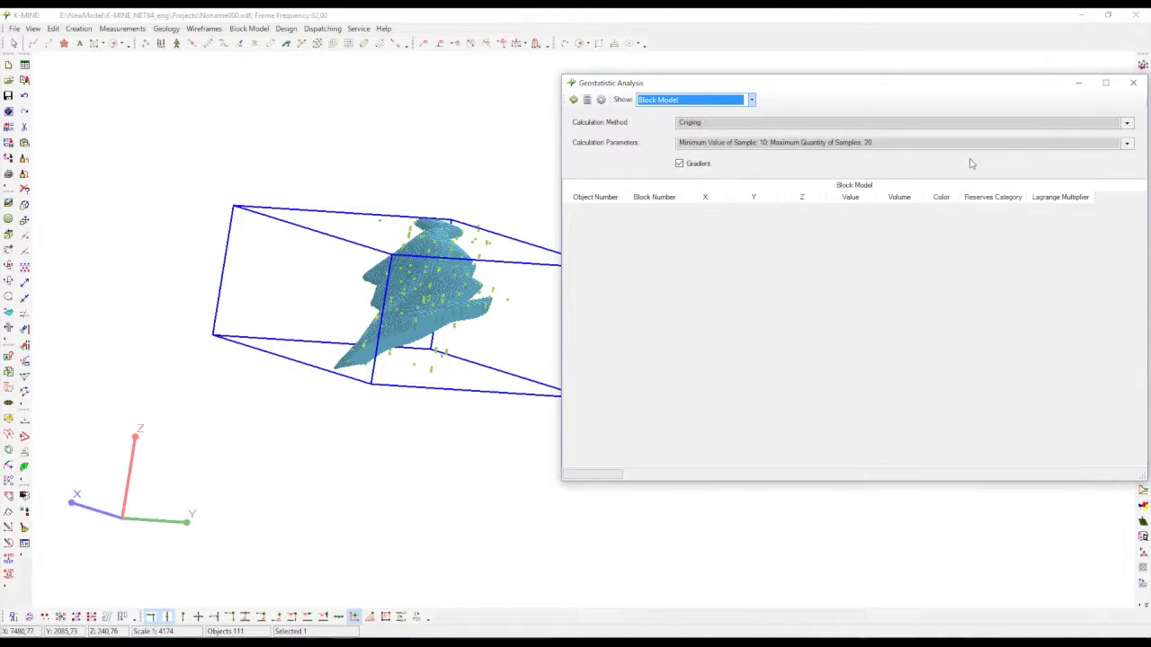
click(586, 100)
click(589, 101)
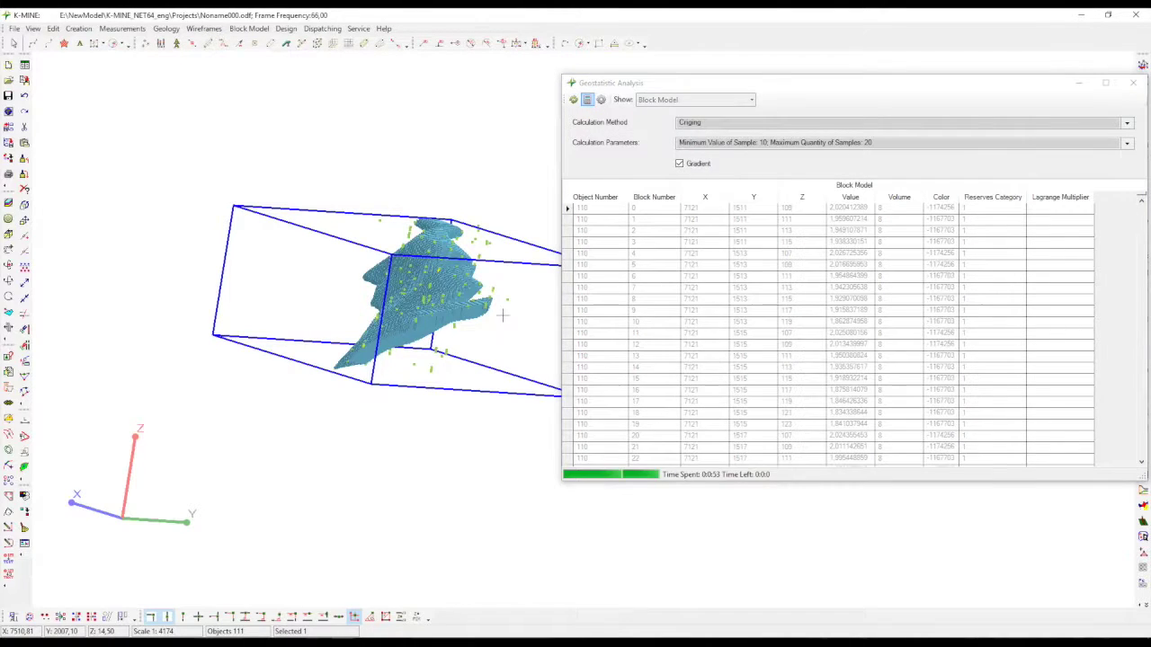
middle_drag(504, 315, 428, 379)
scroll(428, 381, up, 5)
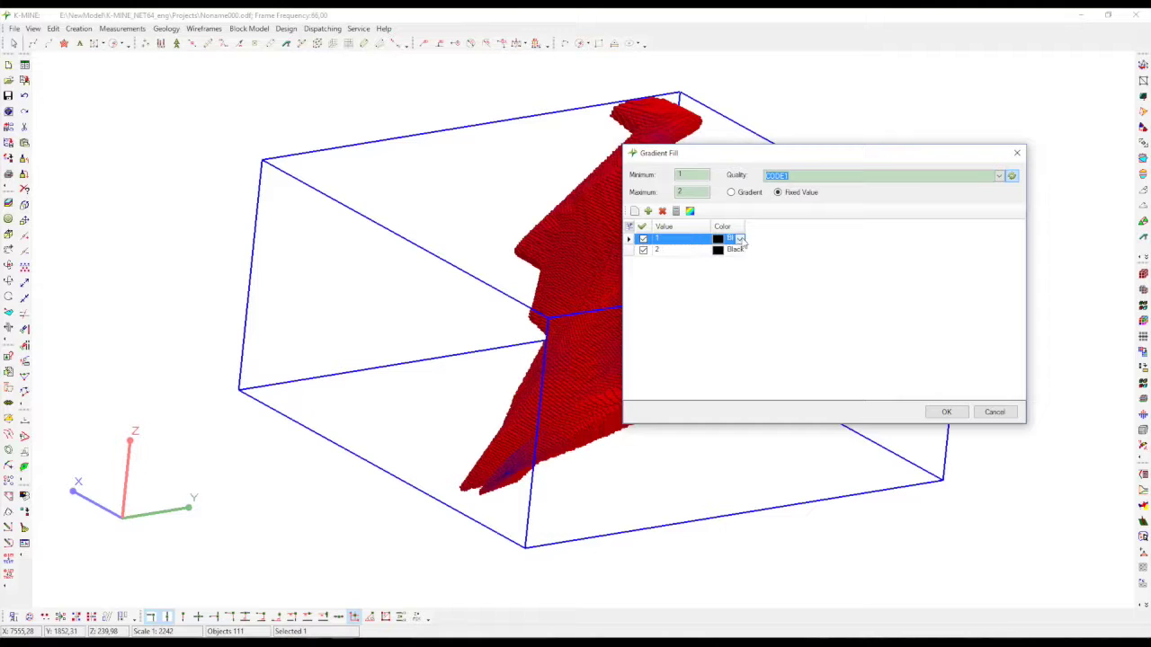
- Color the block model by CODE1 fixed values, with 1 in red and 2 in blue
click(739, 239)
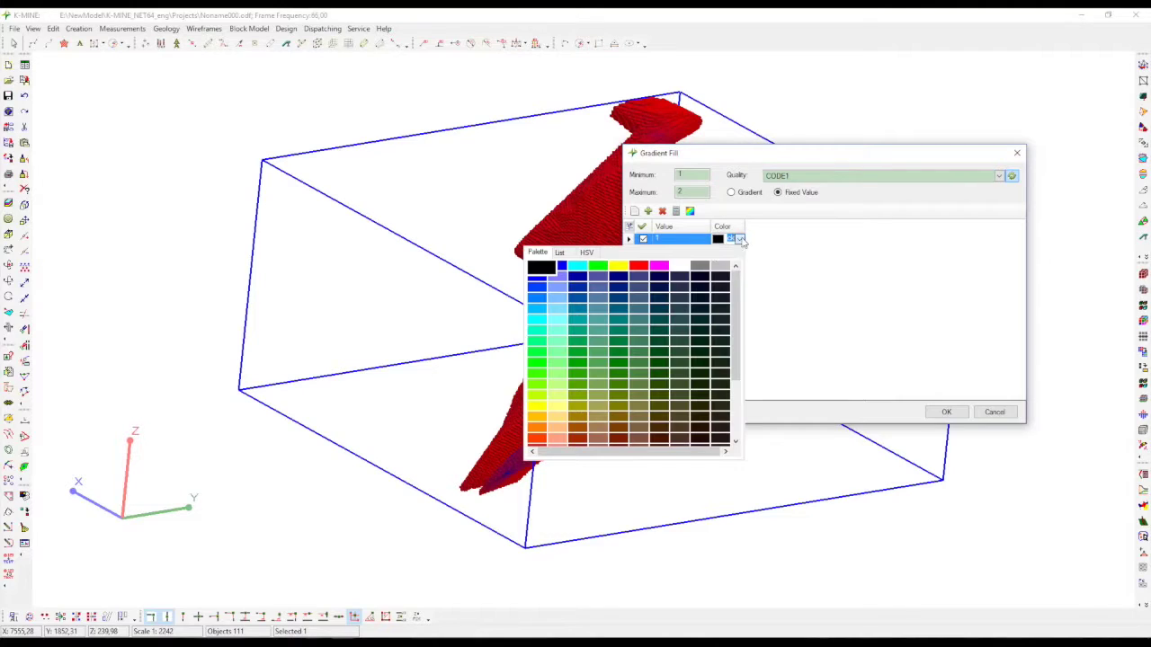
click(638, 267)
click(740, 250)
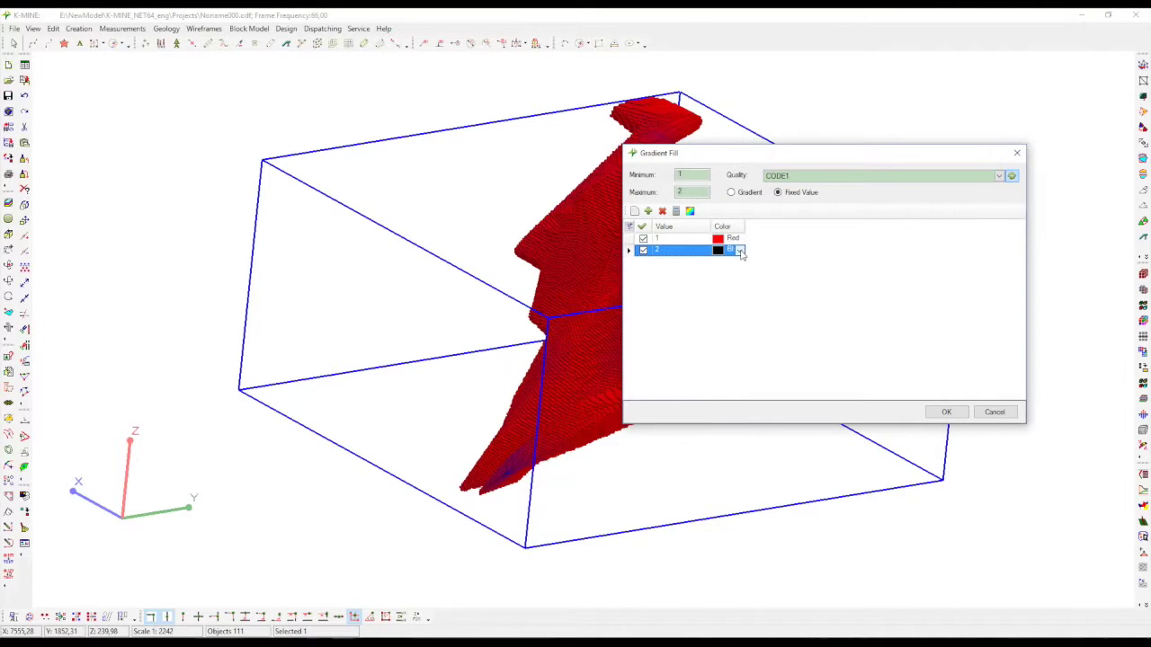
click(739, 250)
click(580, 279)
click(941, 409)
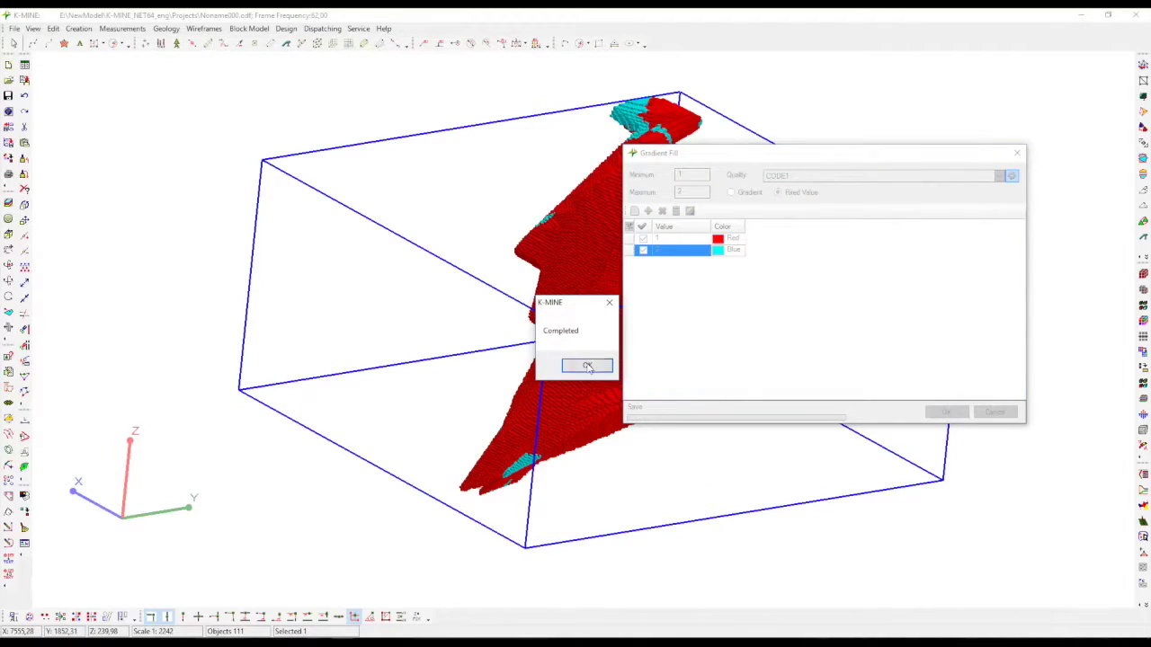
click(587, 367)
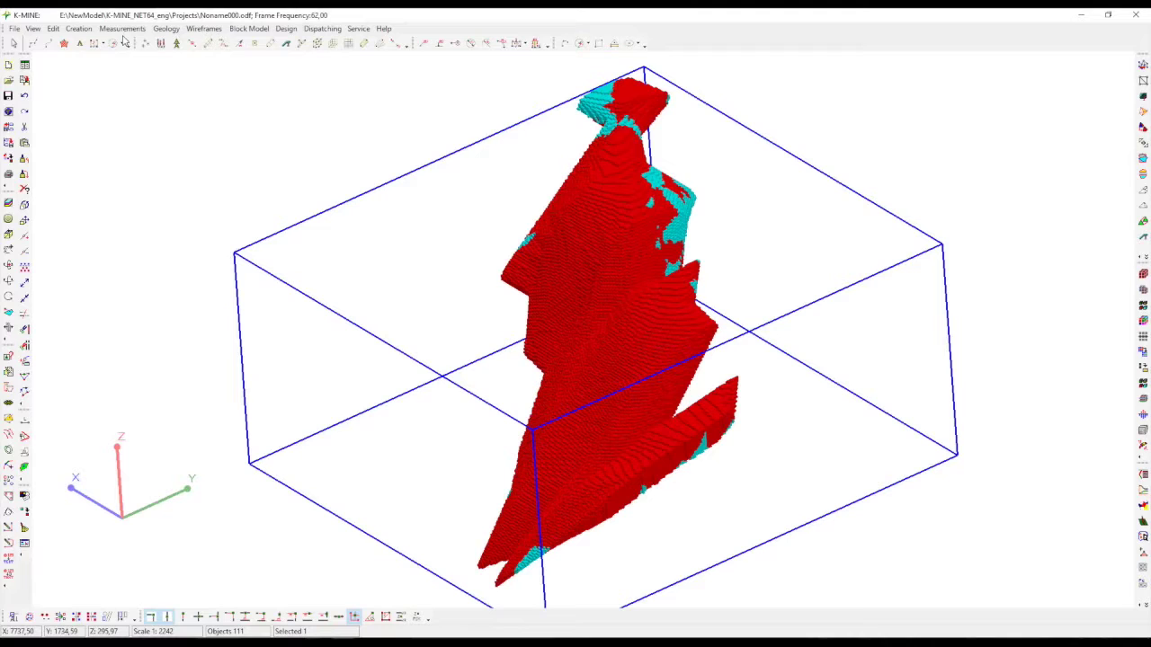
- Calculate the BM block model volume by properties with SAMP1 and SAMP2, grouped by CODE1
click(123, 28)
click(113, 184)
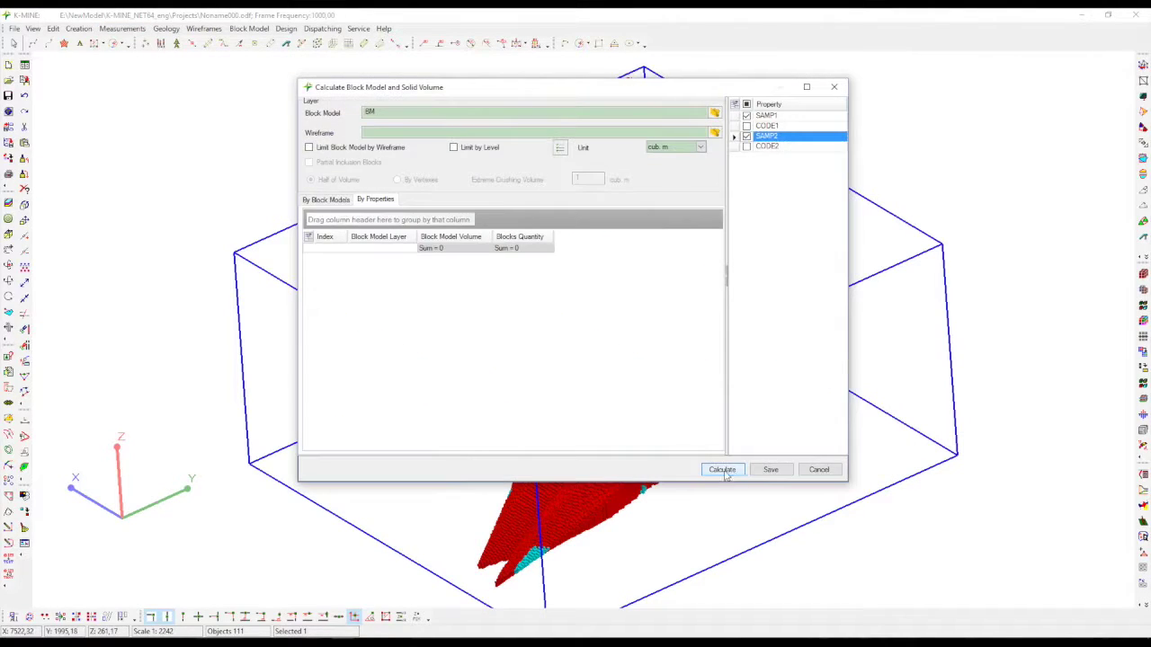
click(726, 473)
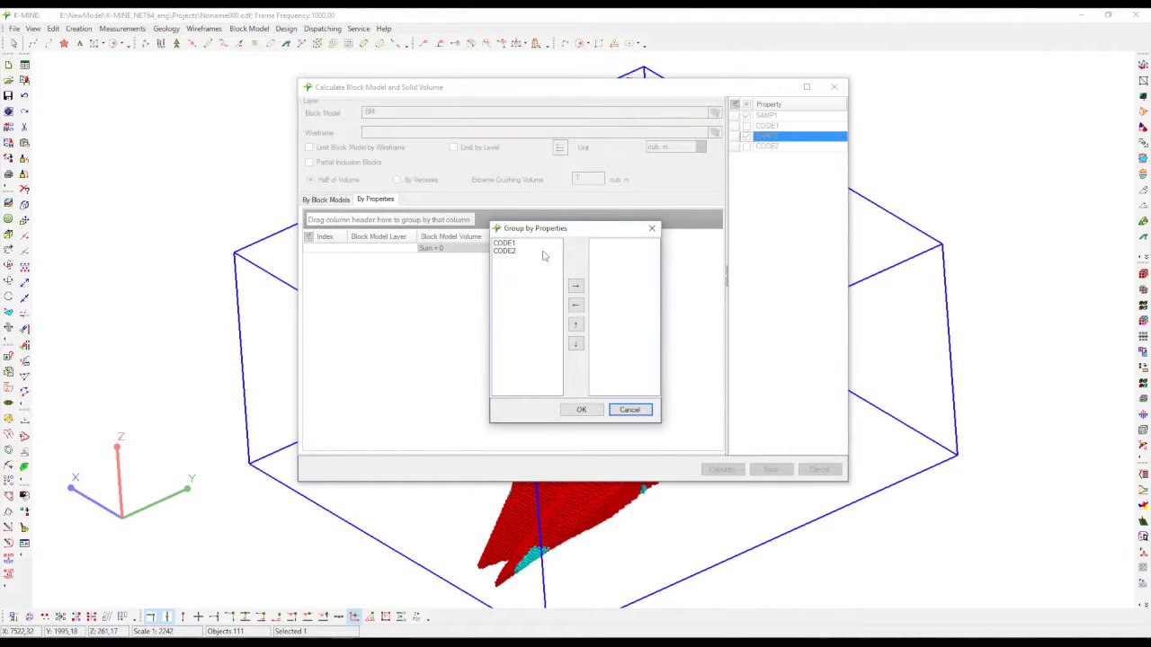
click(509, 244)
click(575, 286)
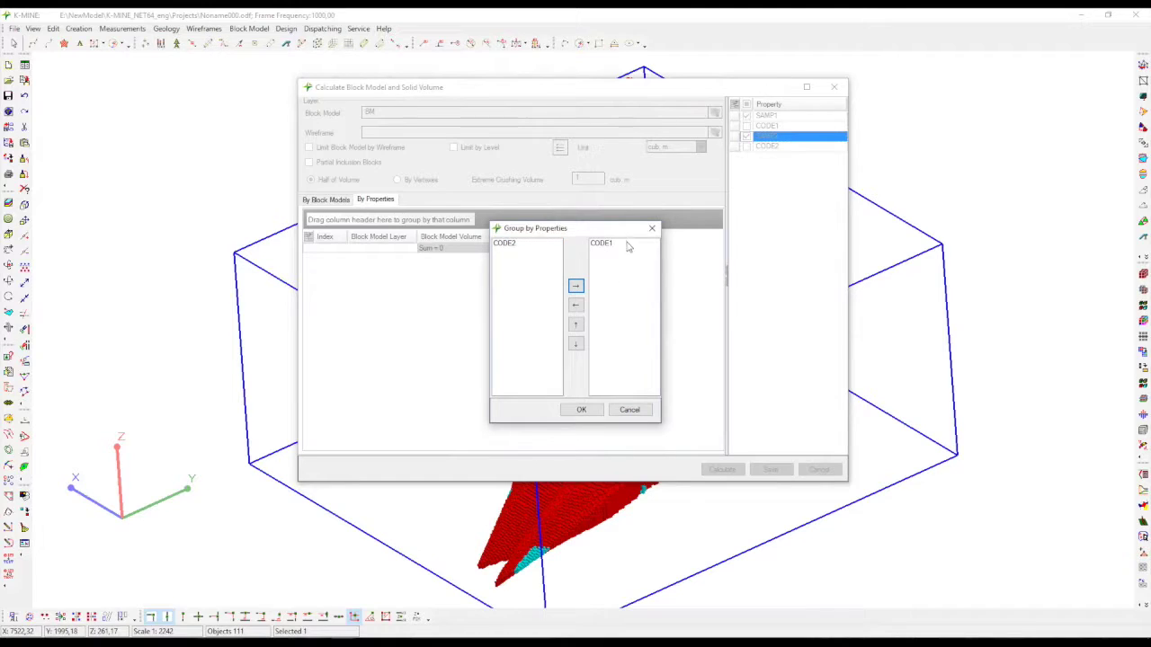
click(588, 408)
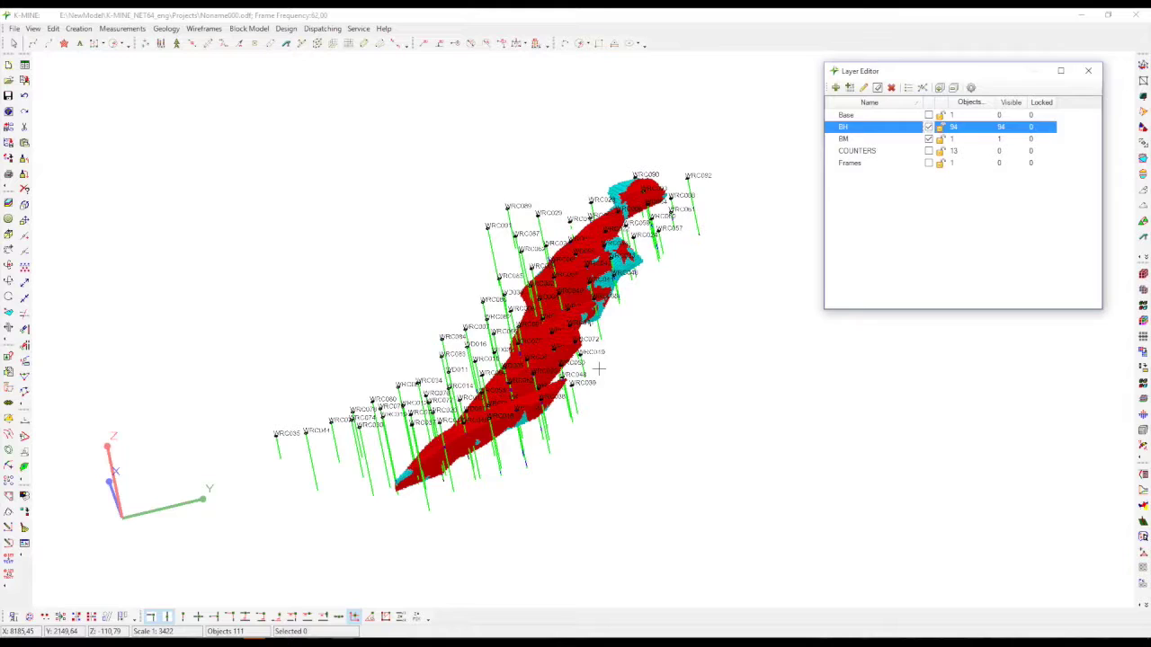
- Load the PIT layer into the project, keeping the objects' original layer property
click(598, 369)
scroll(602, 364, up, 3)
scroll(610, 360, down, 2)
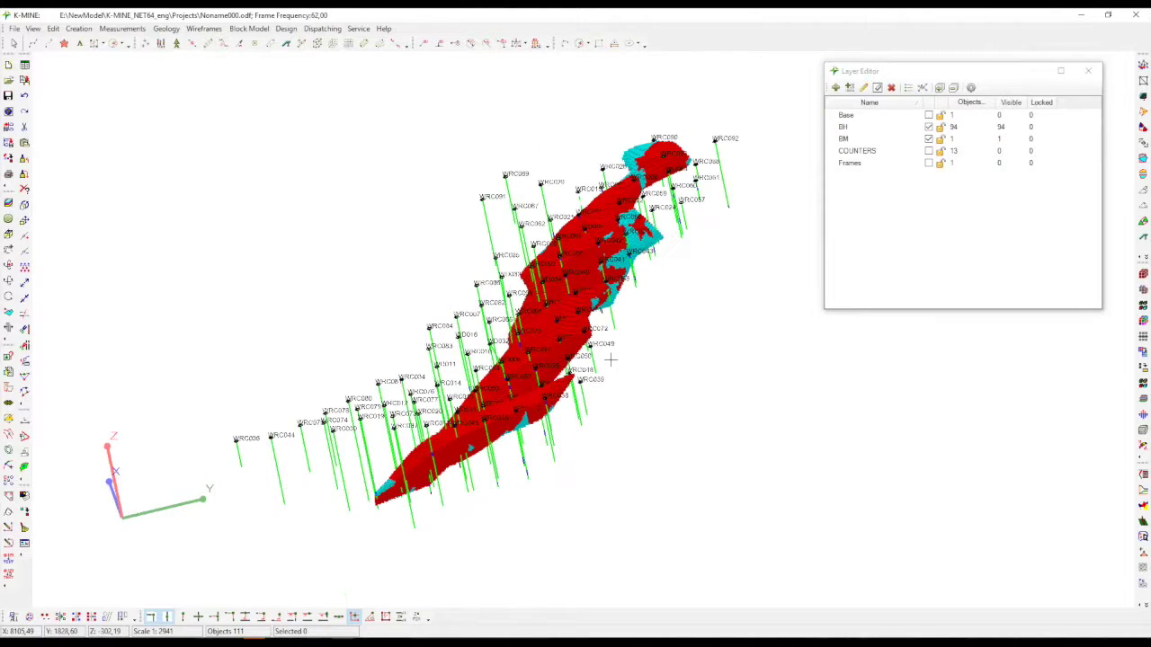
click(13, 28)
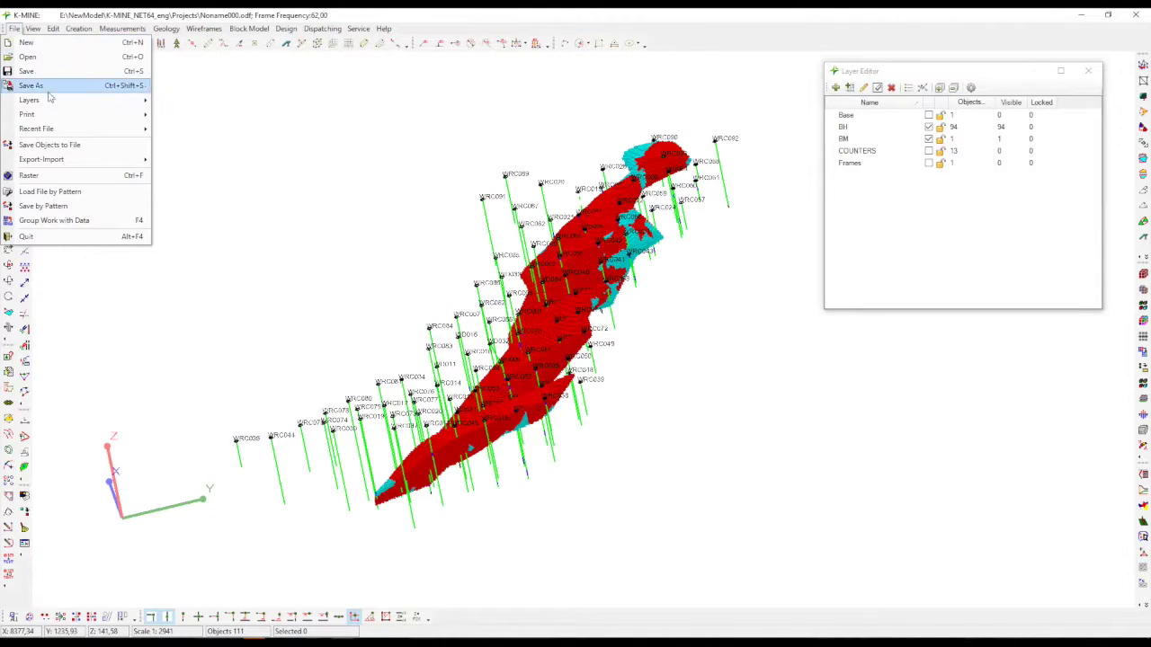
mouse_move(63, 101)
click(190, 104)
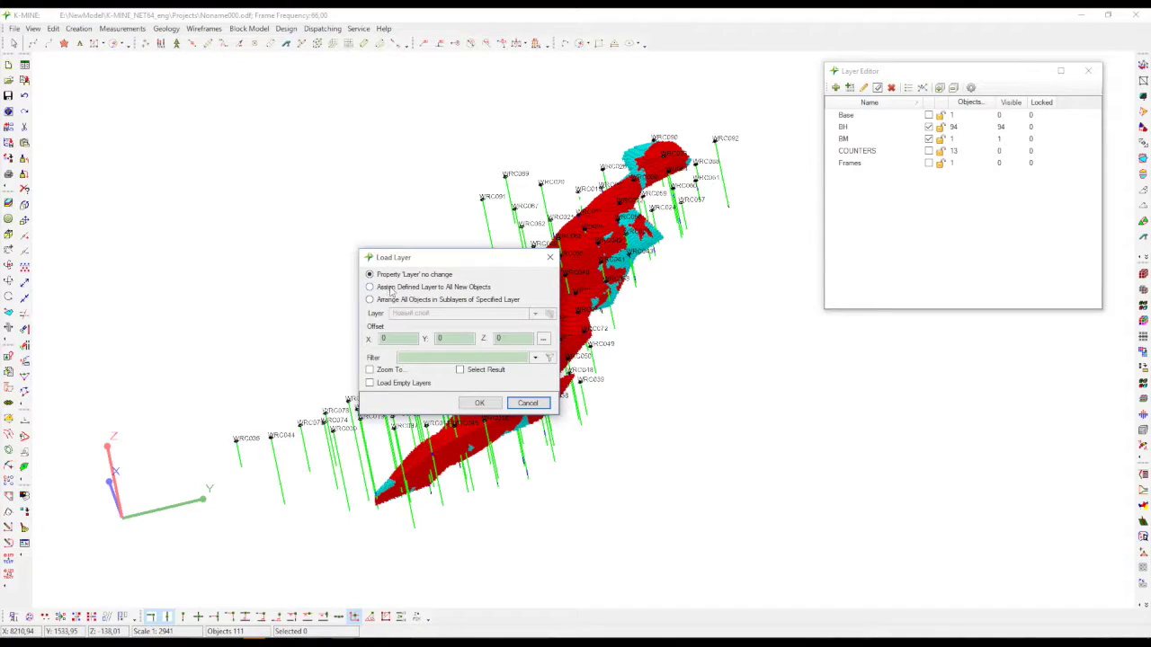
click(479, 403)
middle_drag(488, 308, 557, 288)
- Load the TOPO surface layer into the project with its layer property unchanged
click(14, 28)
mouse_move(63, 100)
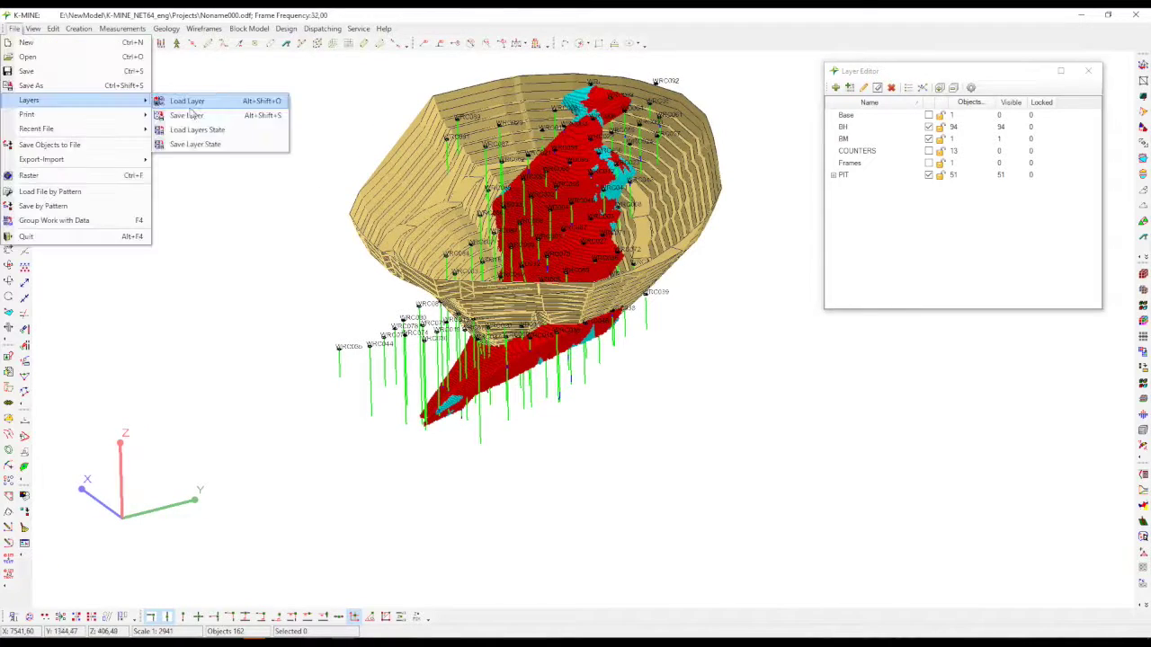
click(189, 100)
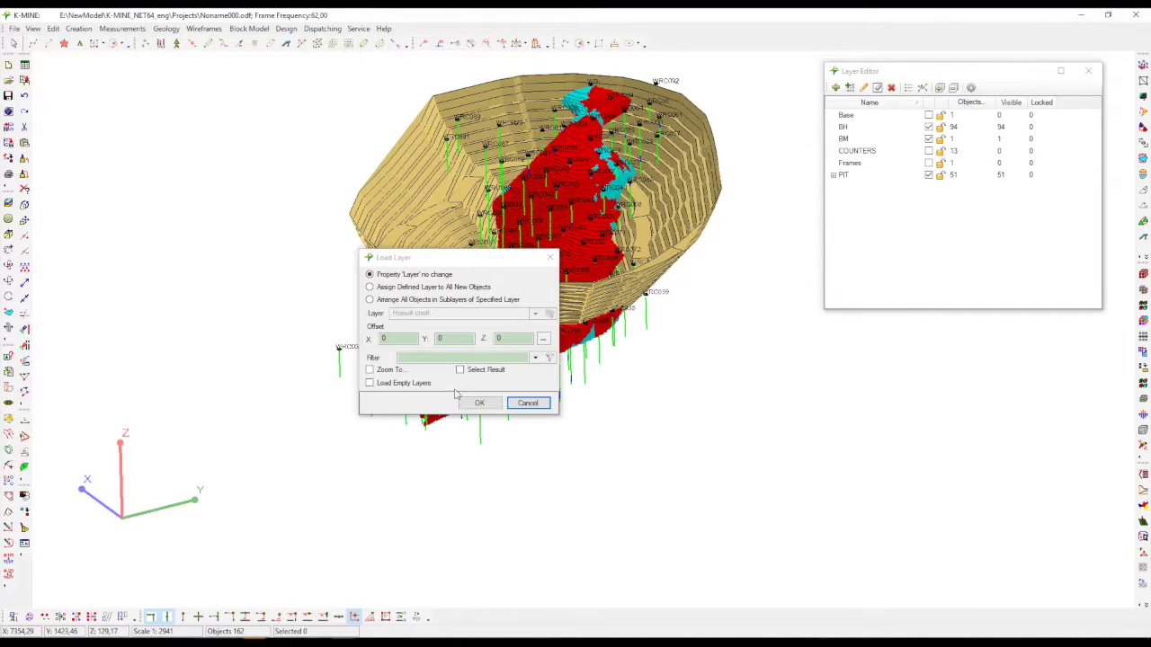
click(479, 402)
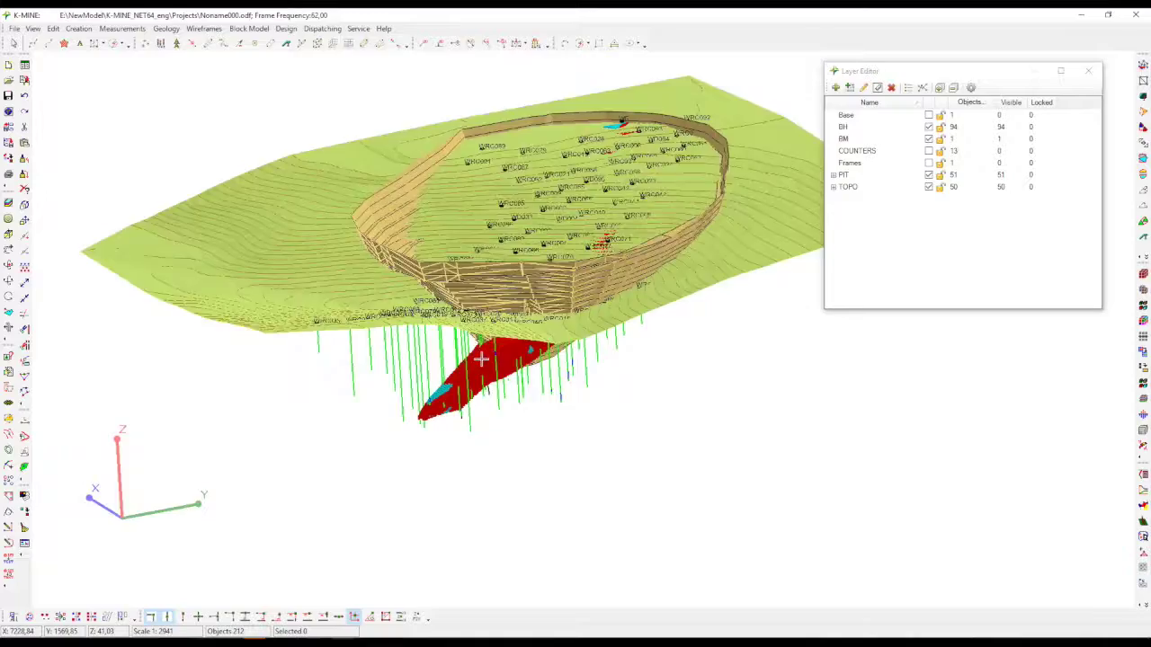